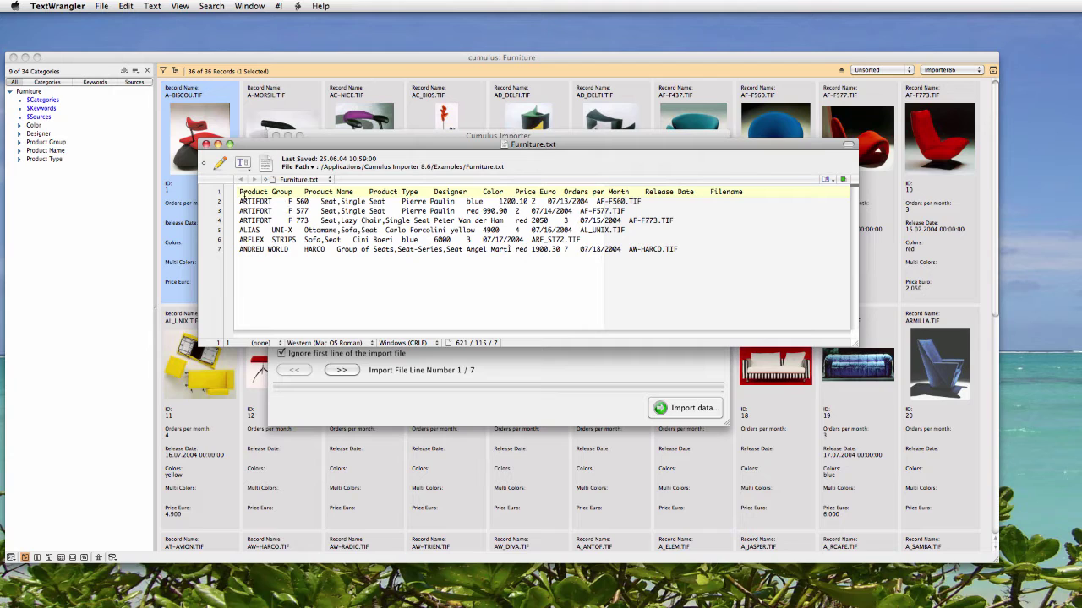
- Examine the header line and the last data line of Furniture.txt, close the file and return to the Cumulus Importer
left_click_drag(239, 192, 755, 193)
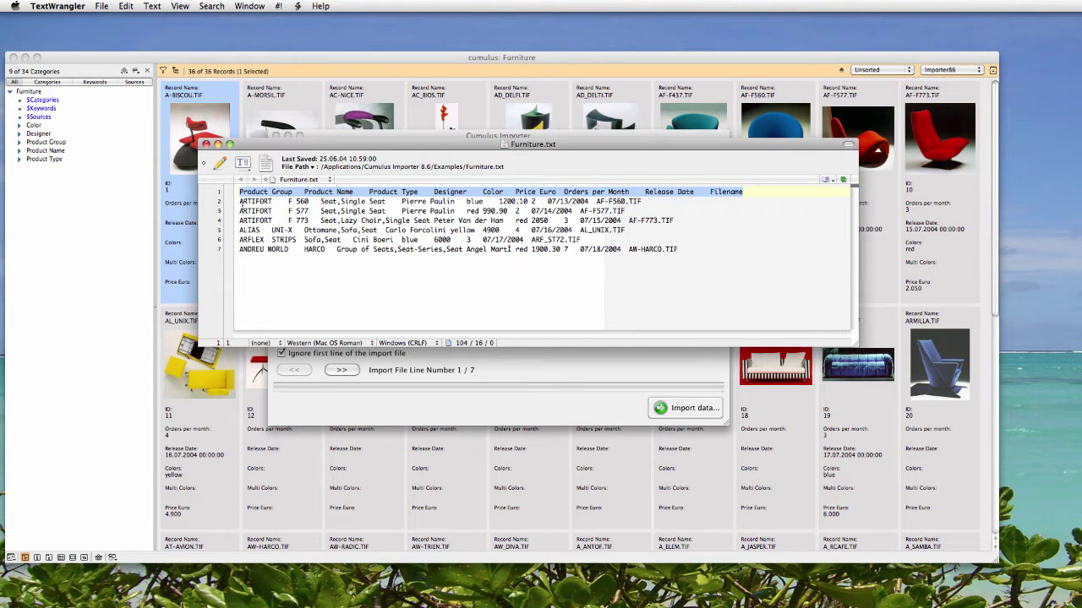
left_click_drag(239, 249, 693, 253)
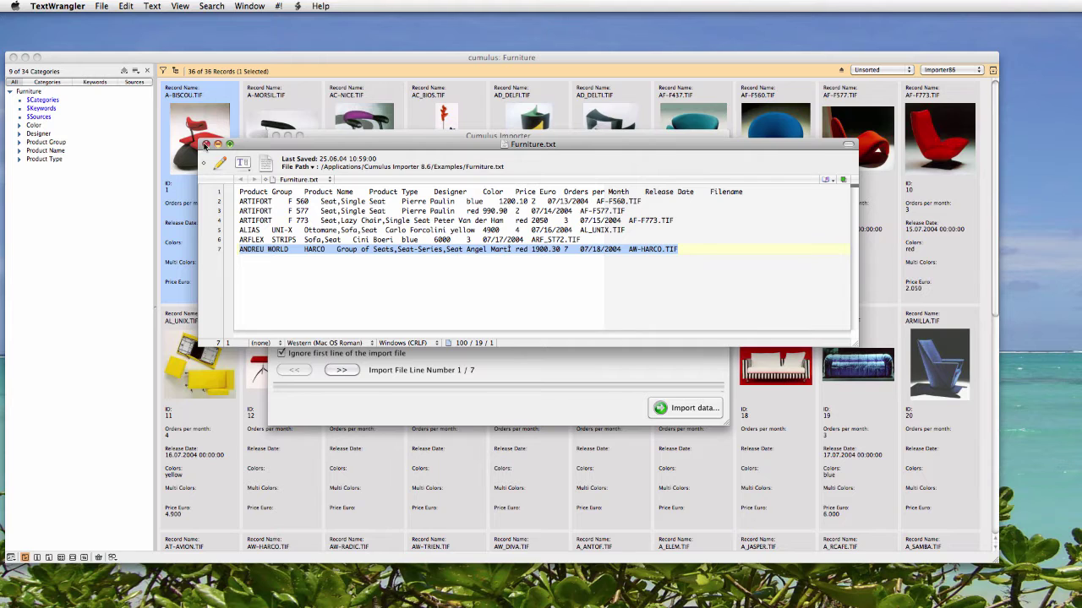
left_click(206, 145)
left_click_drag(422, 142, 385, 135)
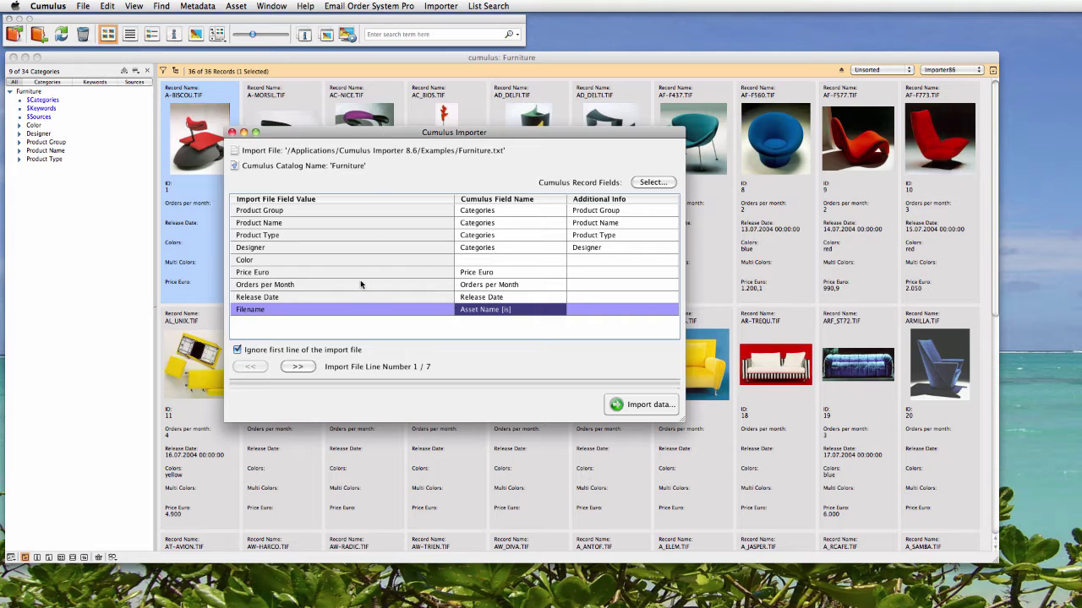
- Review the assigned Cumulus fields row by row, from Product Group down to Price Euro
left_click(361, 213)
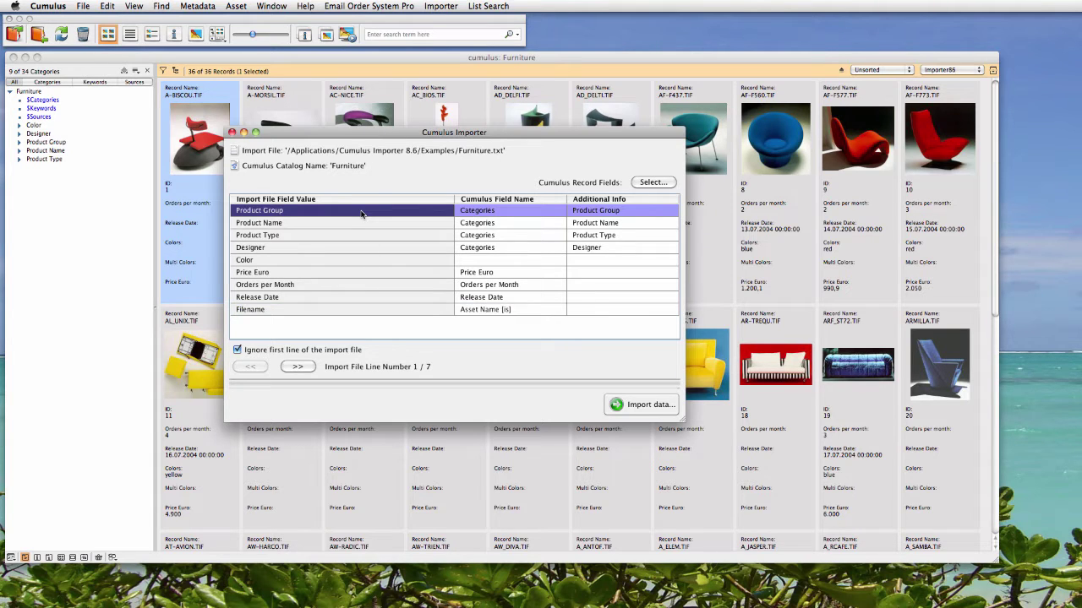
key("Down")
key("Down")
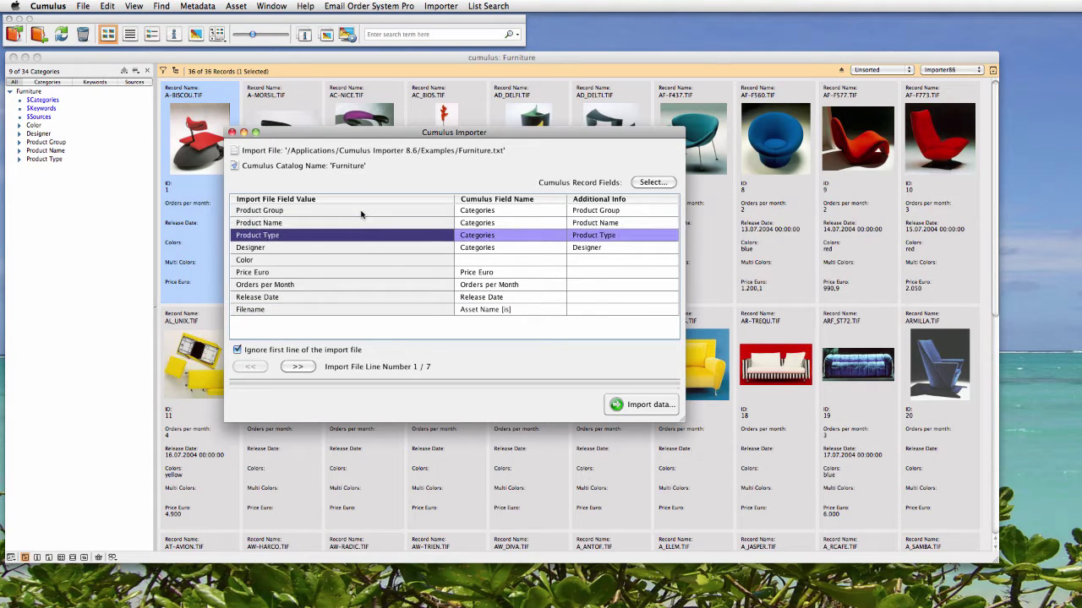
key("Down")
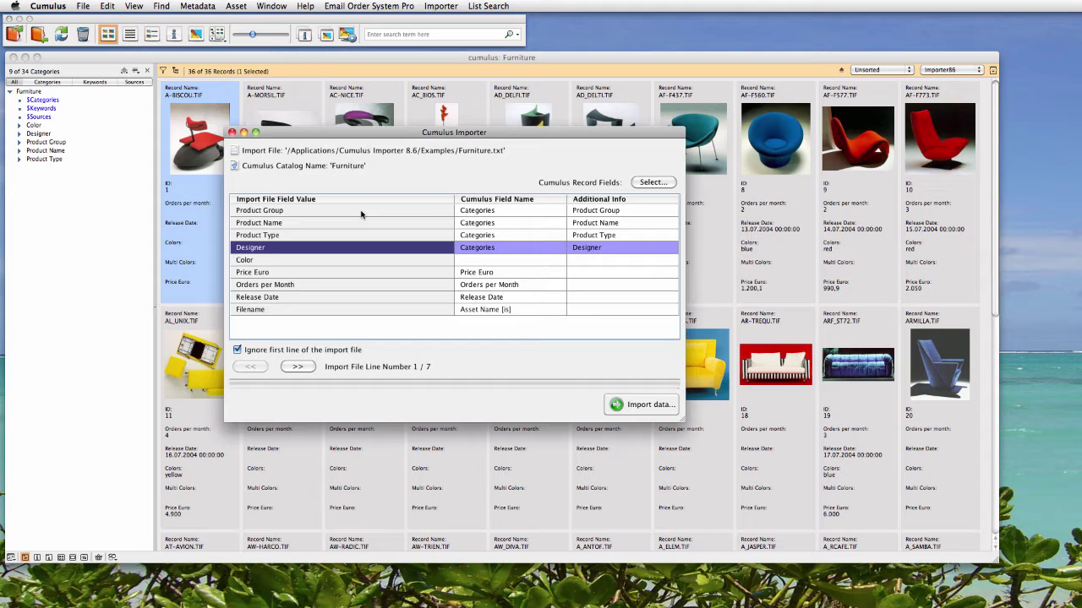
key("Down")
key("Down")
key("Down")
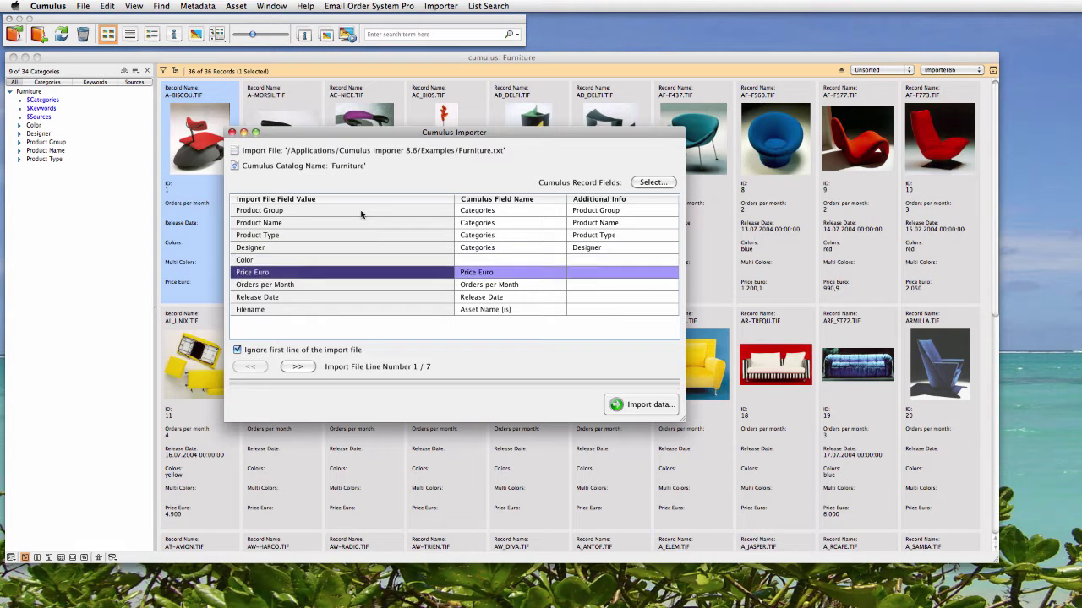
- Assign the Color import field to the Cumulus field Colors, importing its value from the text file
left_click(488, 264)
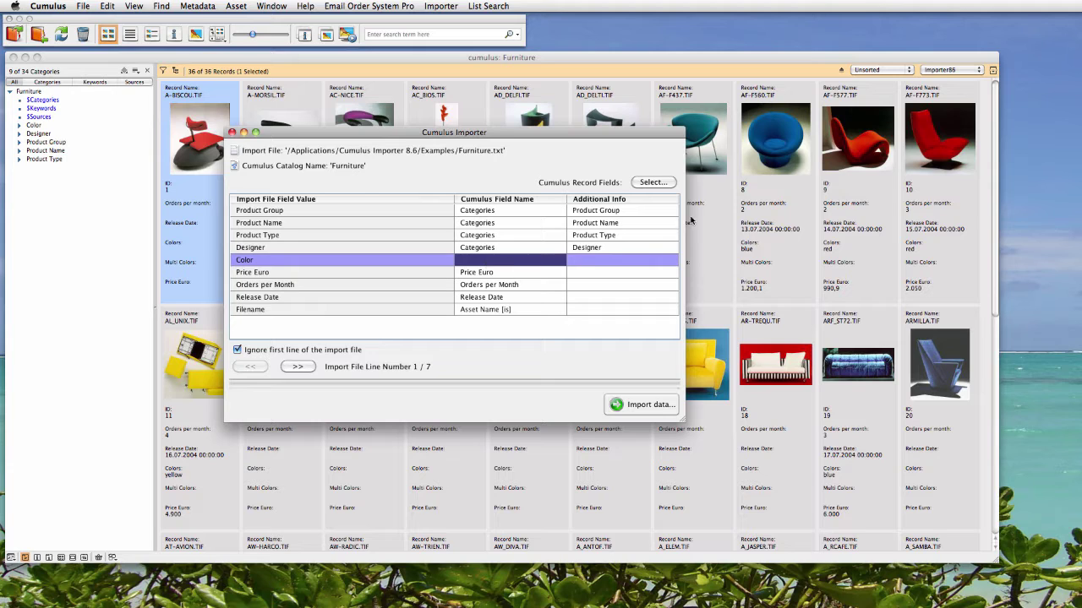
left_click(662, 182)
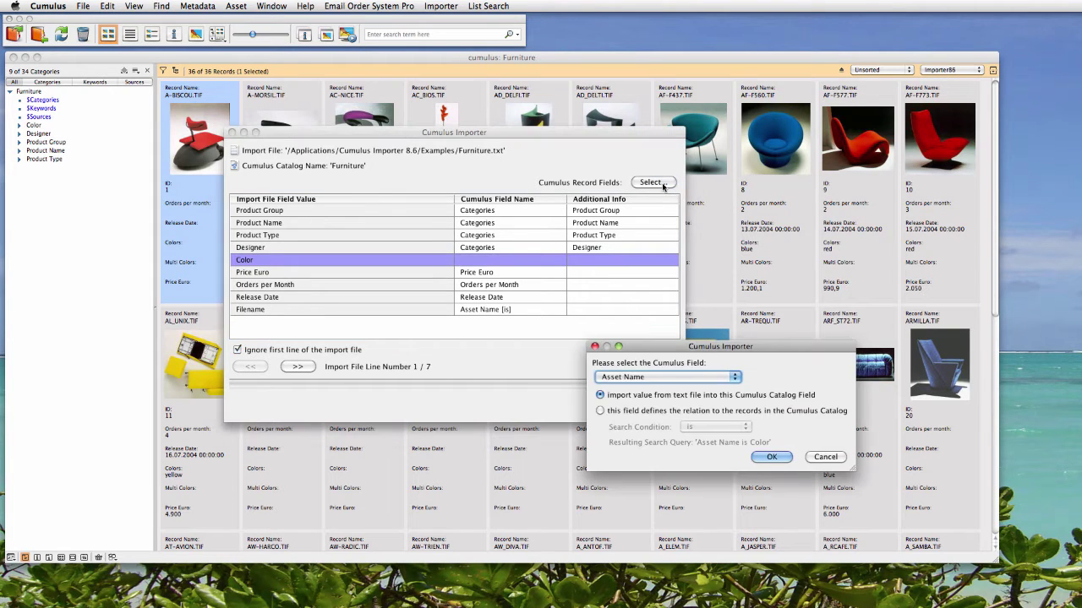
left_click(734, 379)
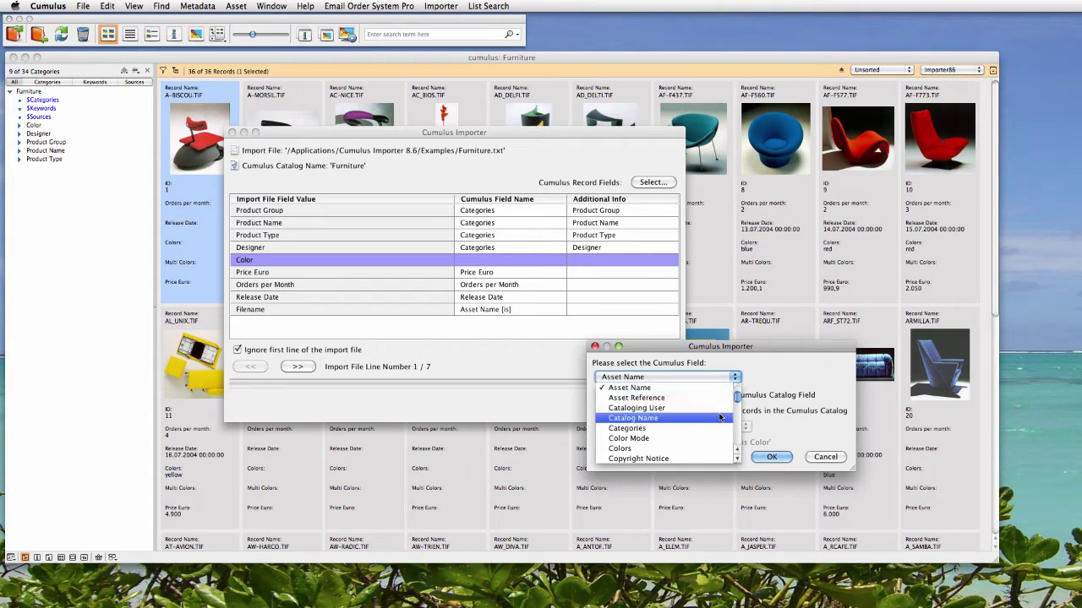
left_click(712, 450)
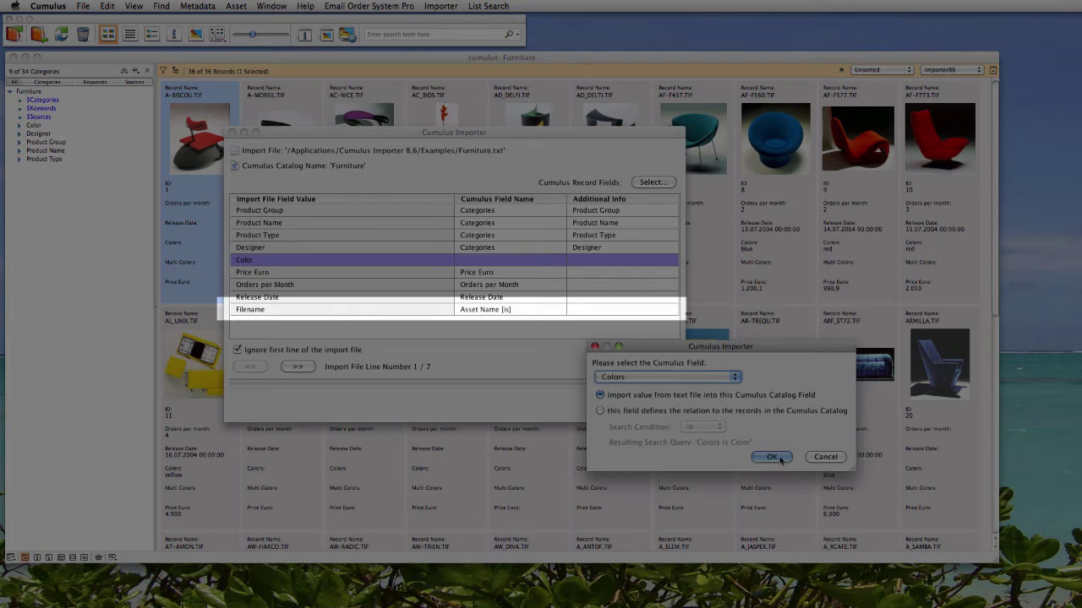
left_click(773, 458)
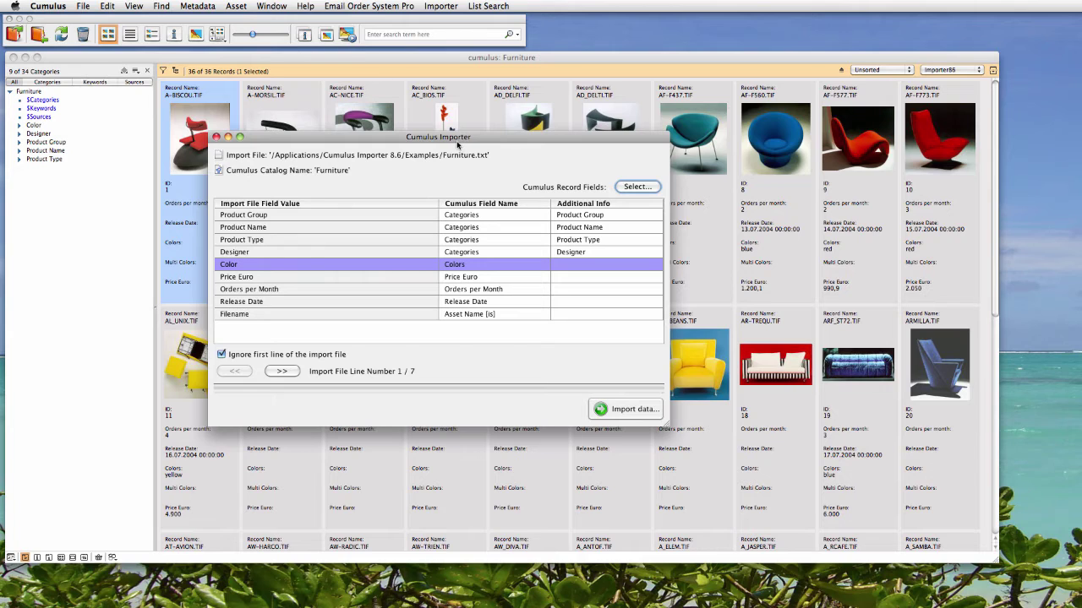
left_click(451, 6)
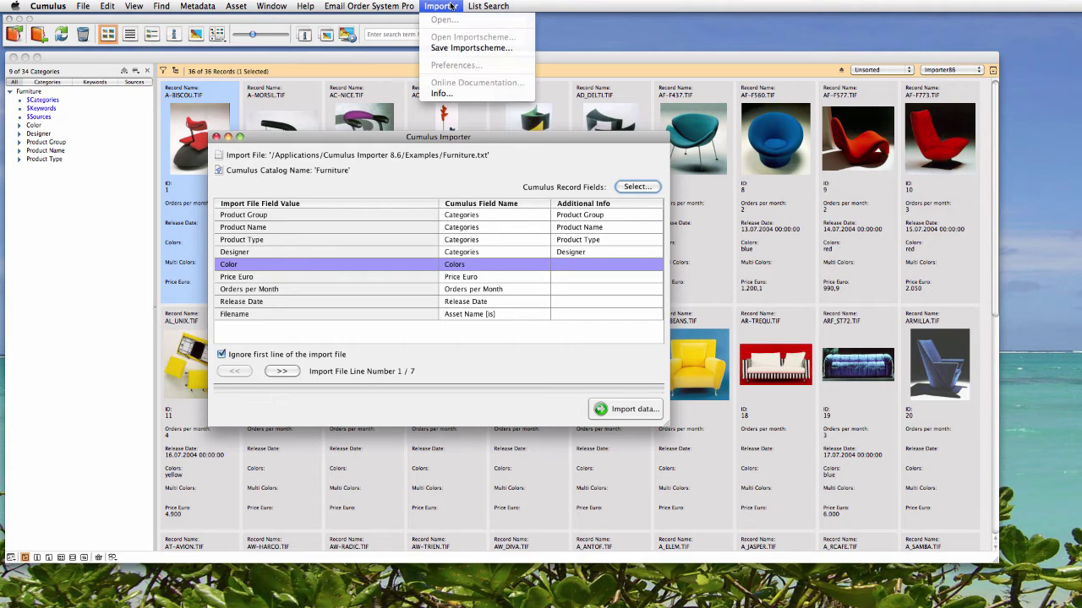
left_click(469, 48)
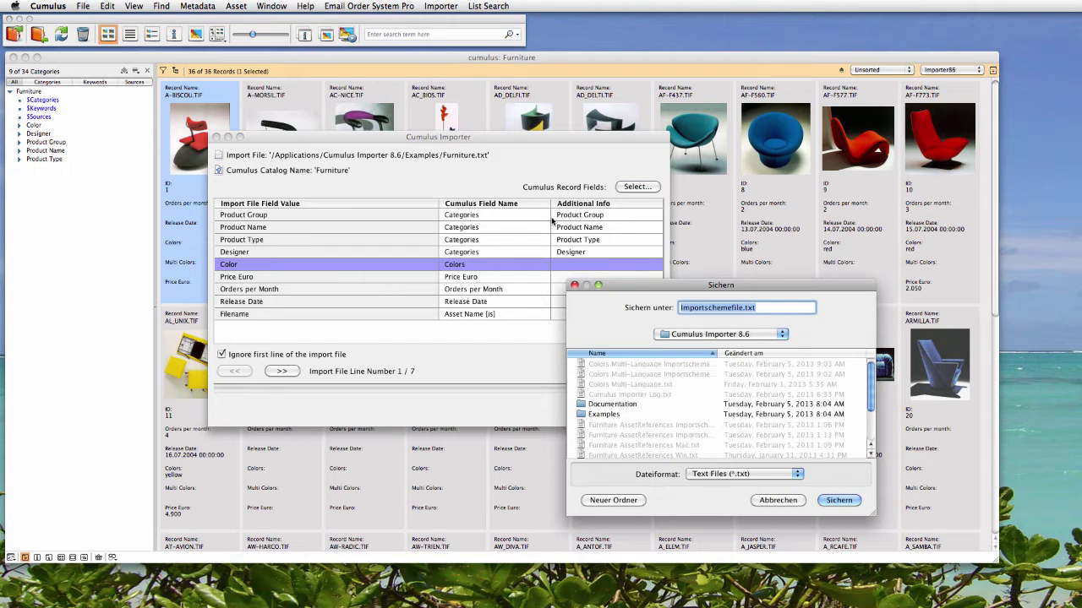
left_click(776, 500)
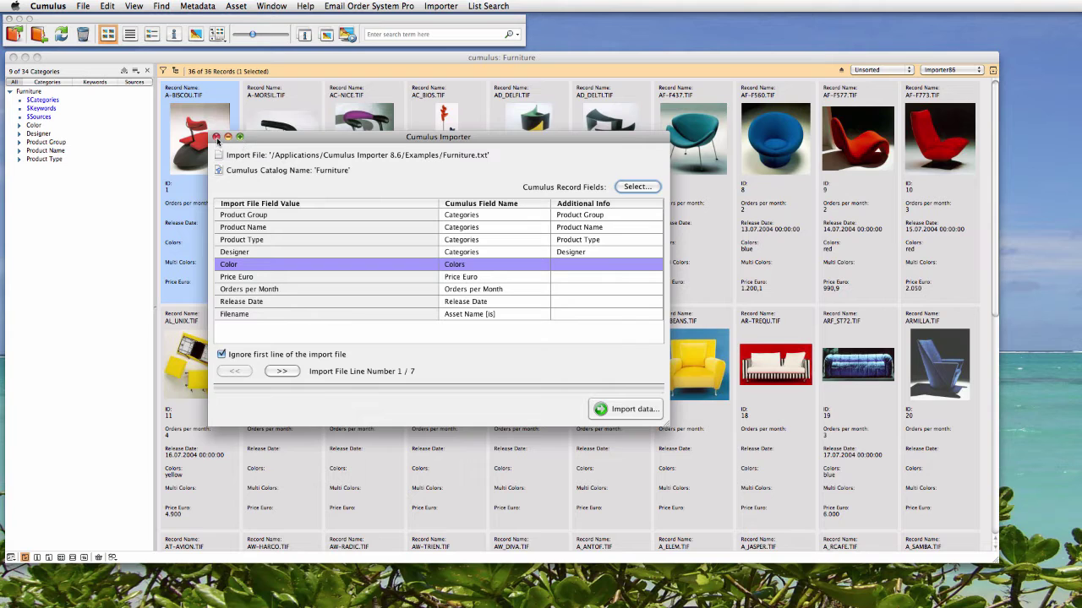
- Close the importer without saving the assignment and open All fields import scheme.txt from the Import scheme files folder in Examples
left_click(216, 137)
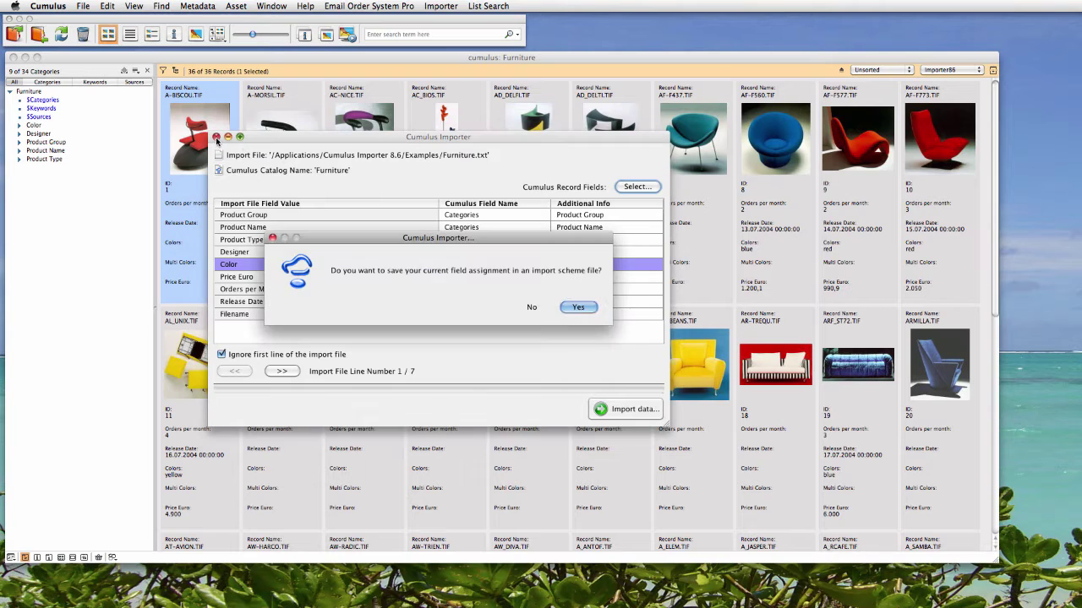
left_click(532, 307)
left_click(447, 7)
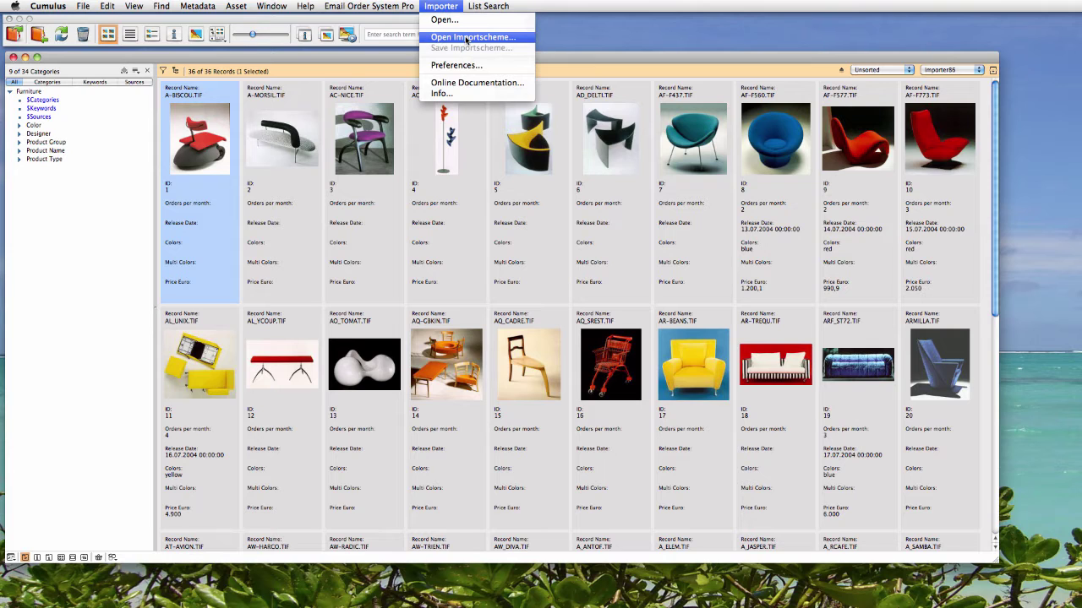
left_click(466, 37)
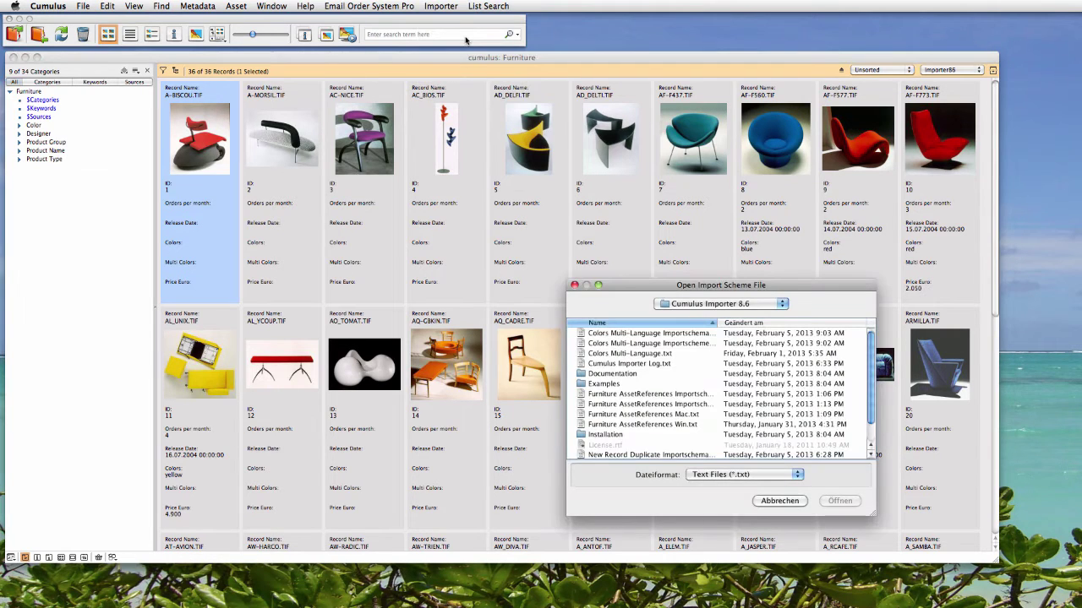
left_click(603, 385)
double_click(604, 384)
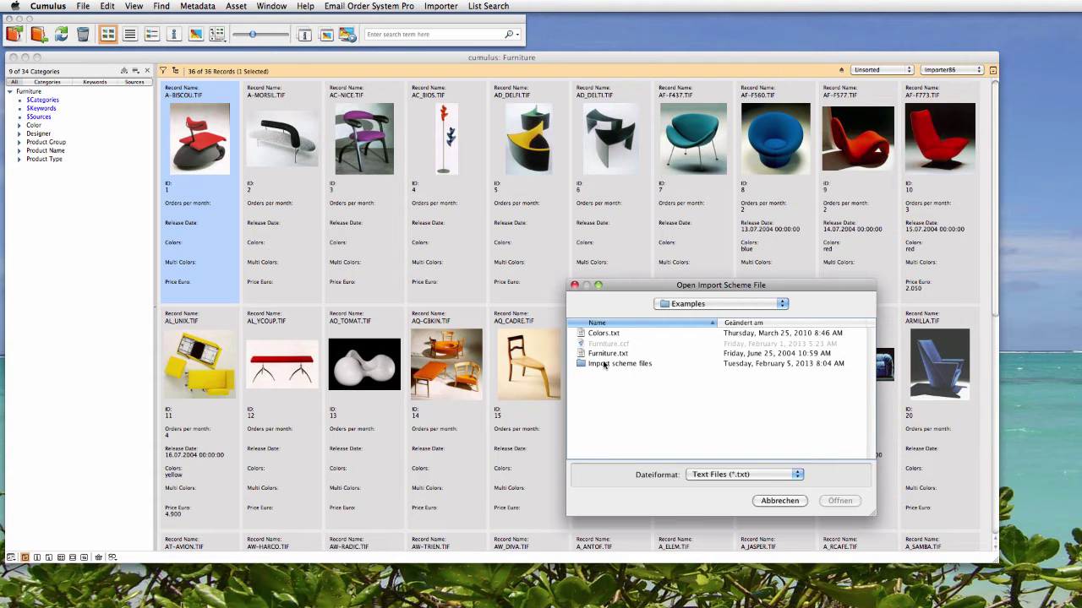
double_click(604, 364)
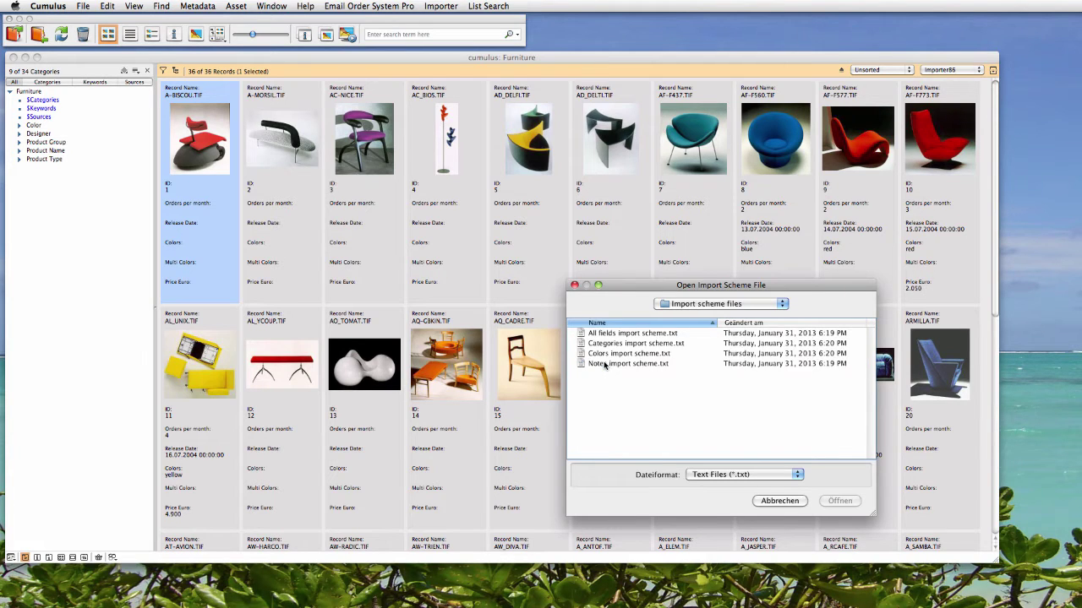
left_click(625, 333)
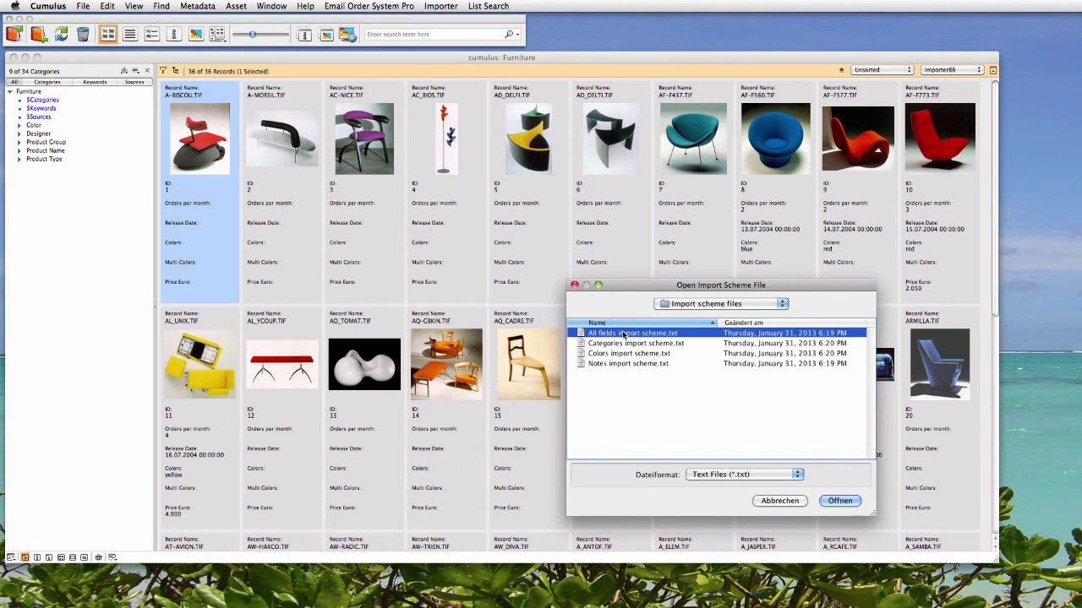
left_click(846, 502)
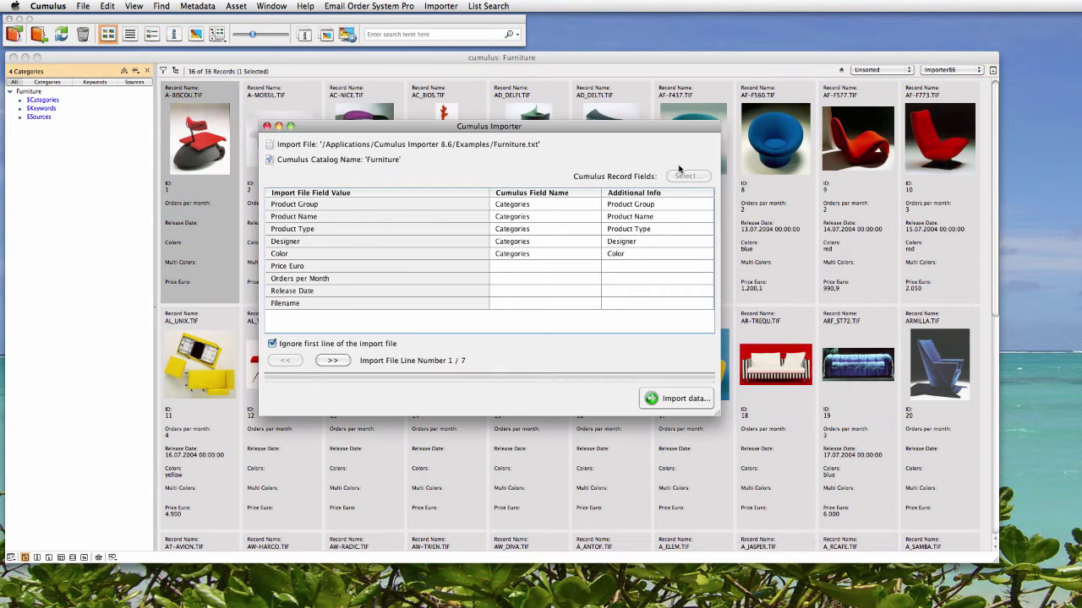
- Import the data with its category assignments into the Furniture catalog, overwriting the existing log file
left_click_drag(649, 125, 655, 134)
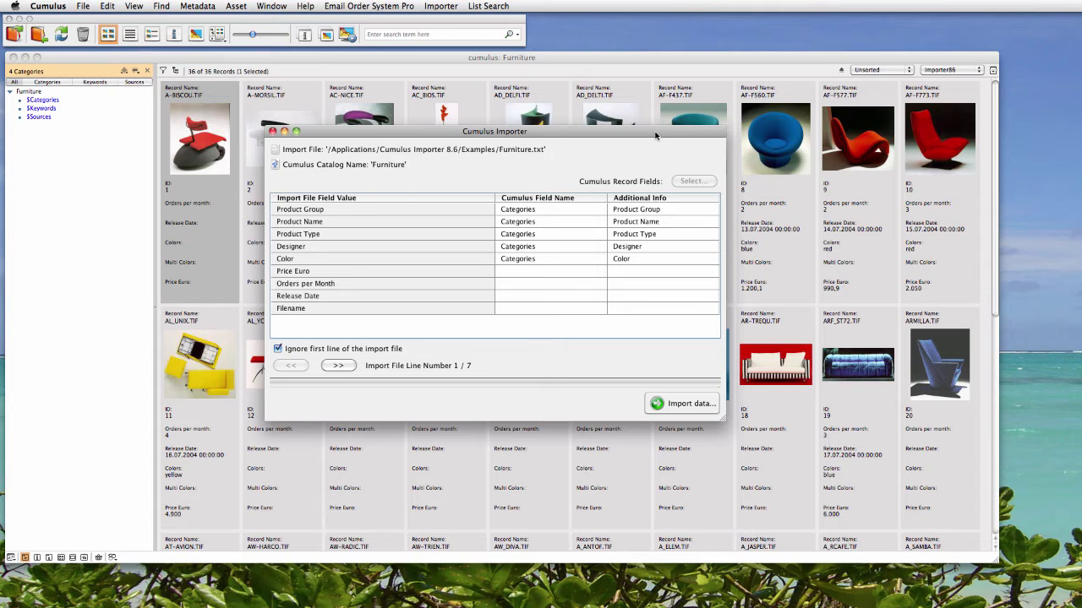
left_click(684, 409)
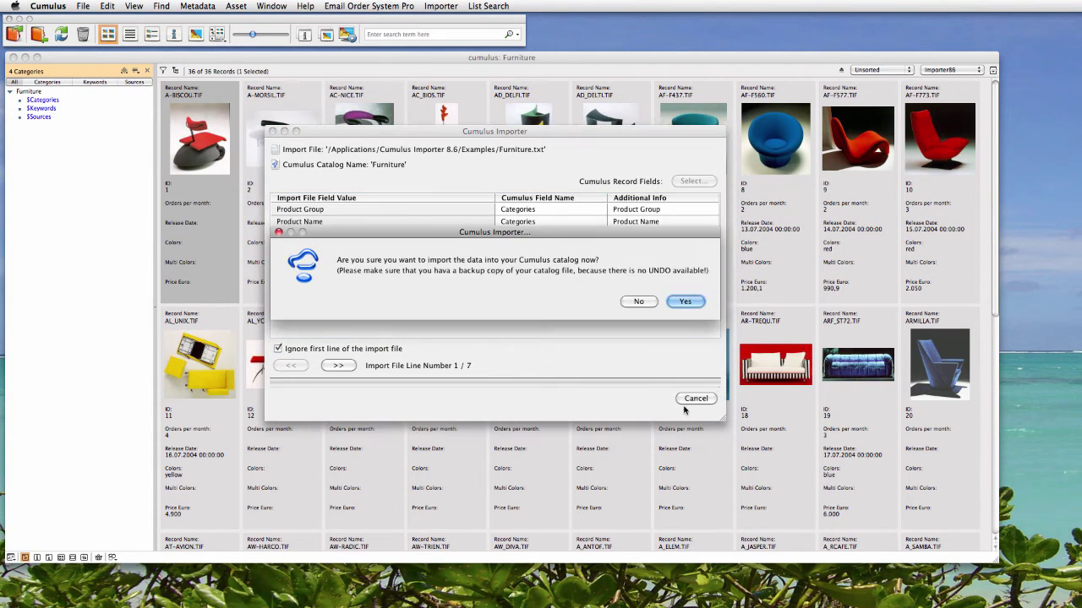
left_click(687, 303)
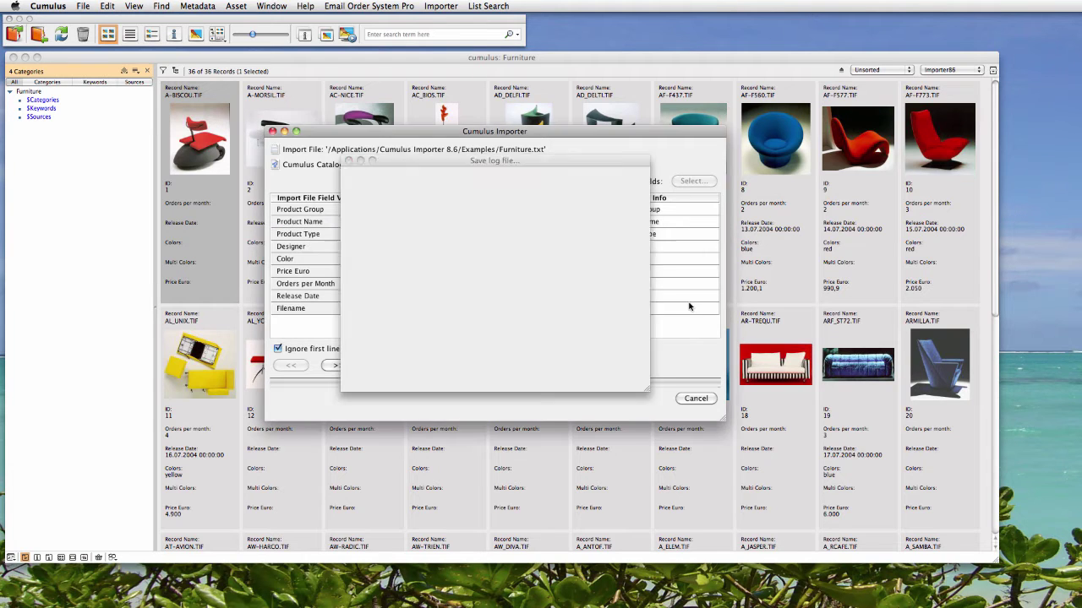
left_click(627, 380)
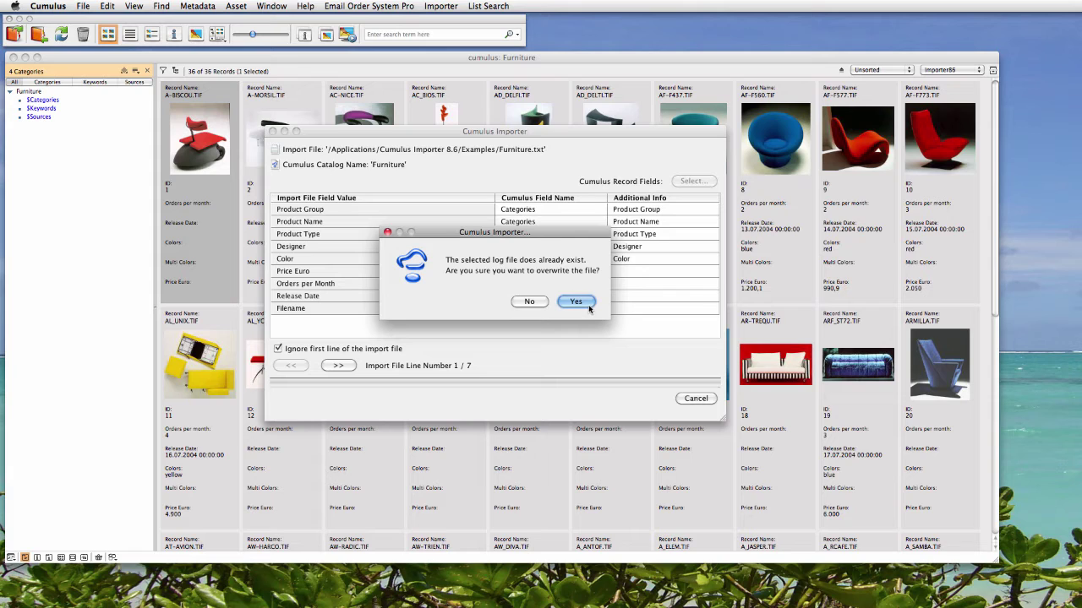
left_click(586, 304)
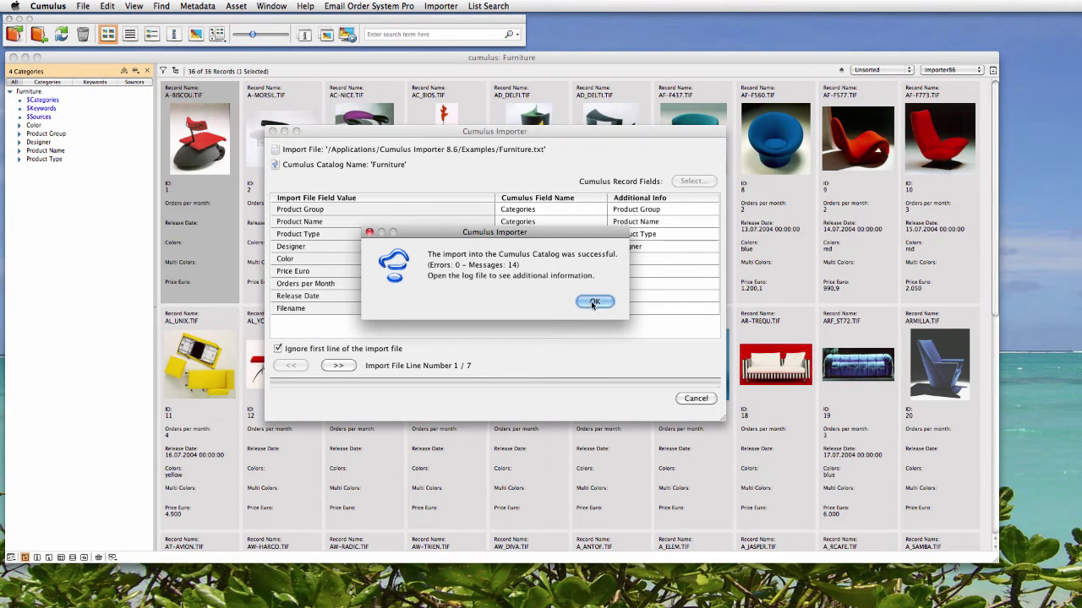
left_click(600, 301)
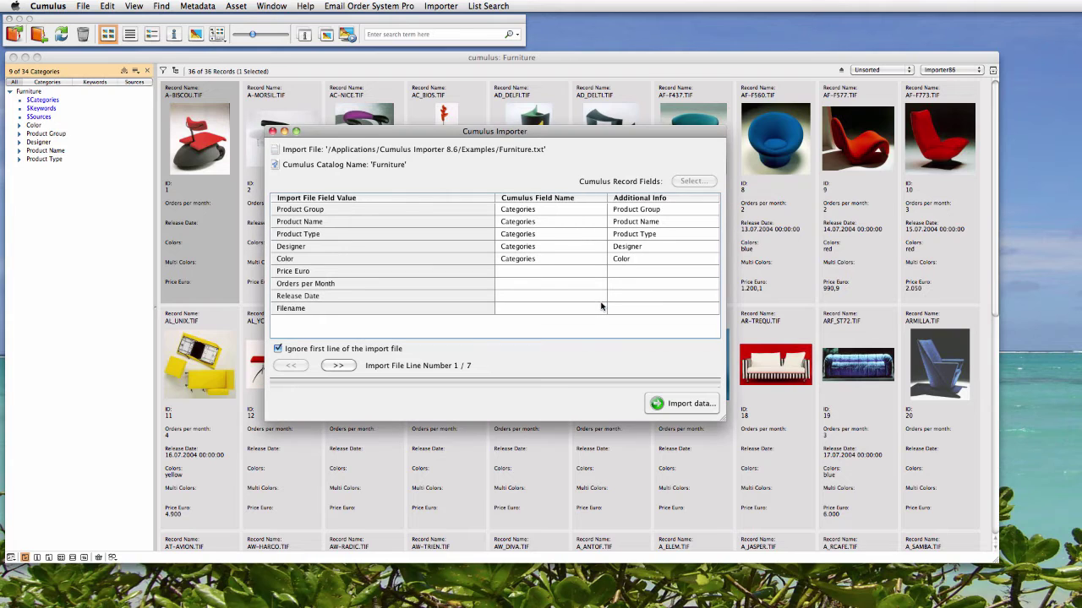
- Expand the Color, Product Group and Designer categories to inspect their imported subcategories
left_click(20, 125)
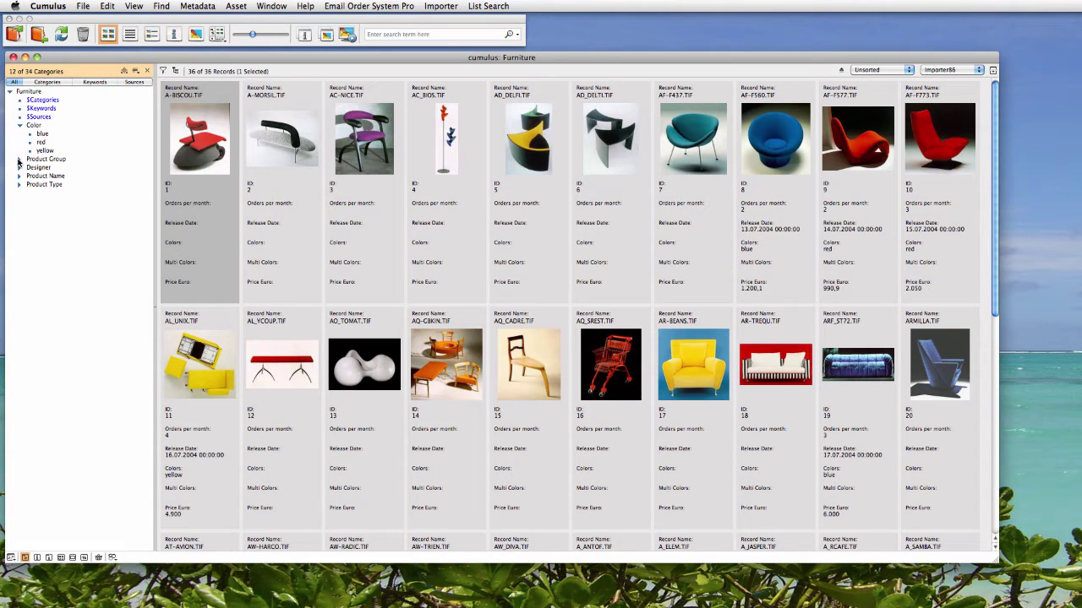
left_click(20, 158)
left_click(19, 202)
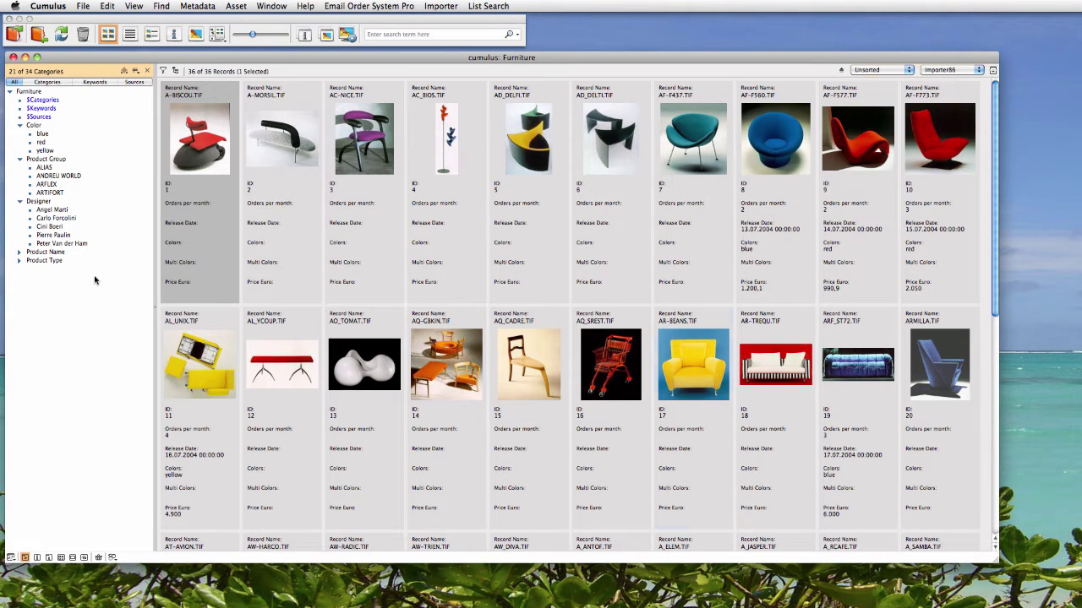
- Select the AR-BEANS.TIF record and load Furniture.txt from the Examples folder as a new import file
left_click(693, 364)
left_click(440, 6)
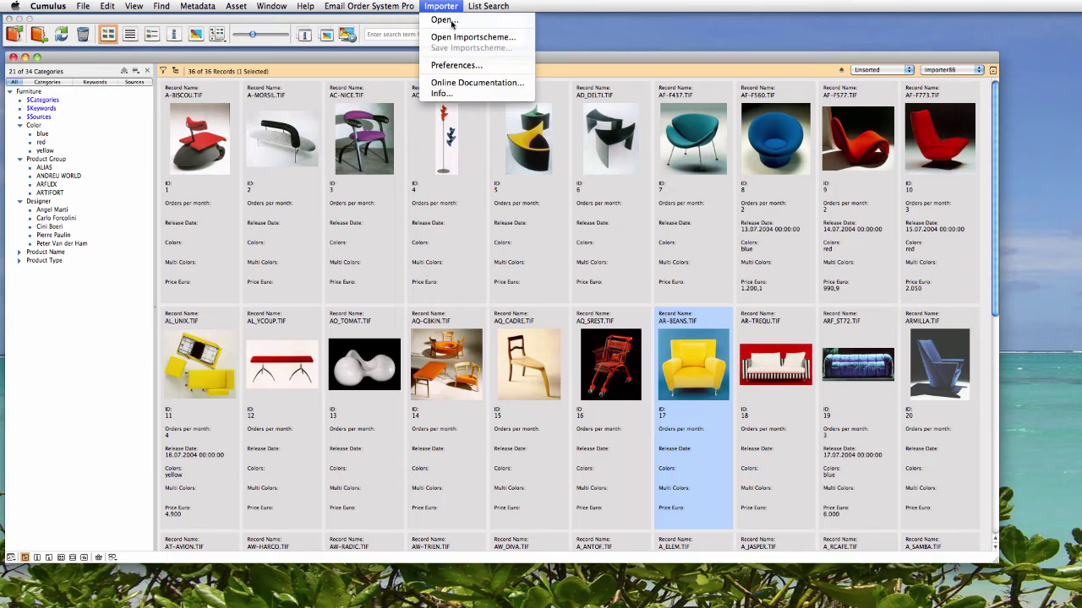
left_click(445, 20)
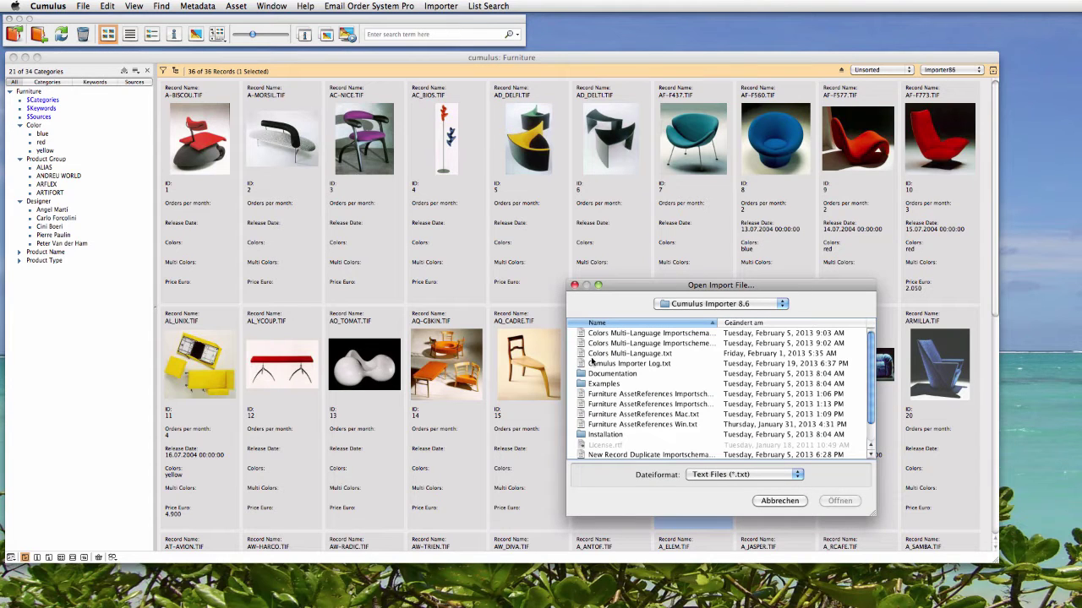
left_click(613, 385)
double_click(613, 385)
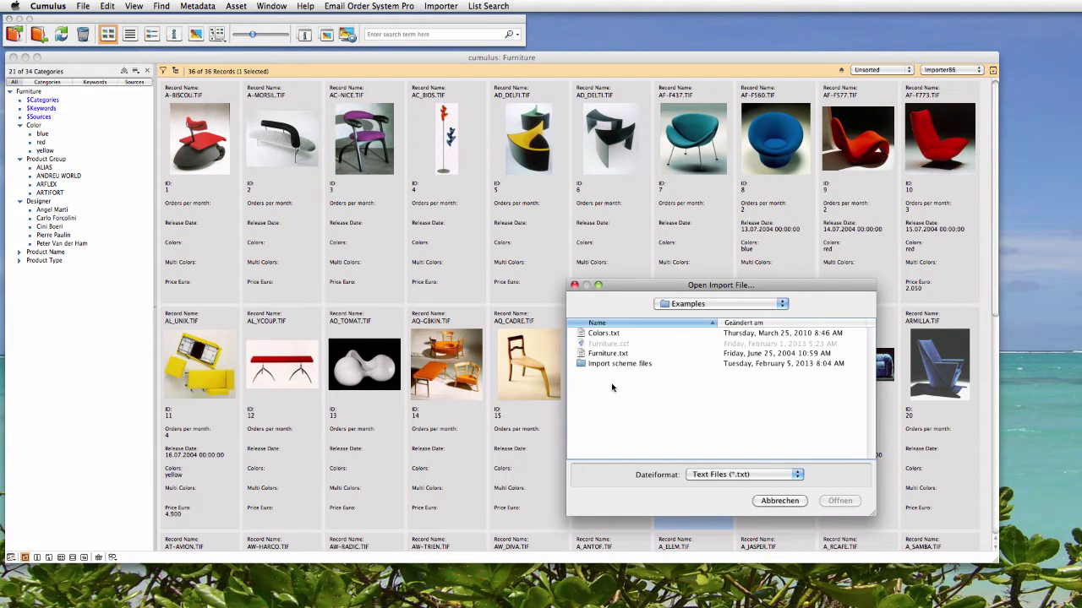
double_click(613, 354)
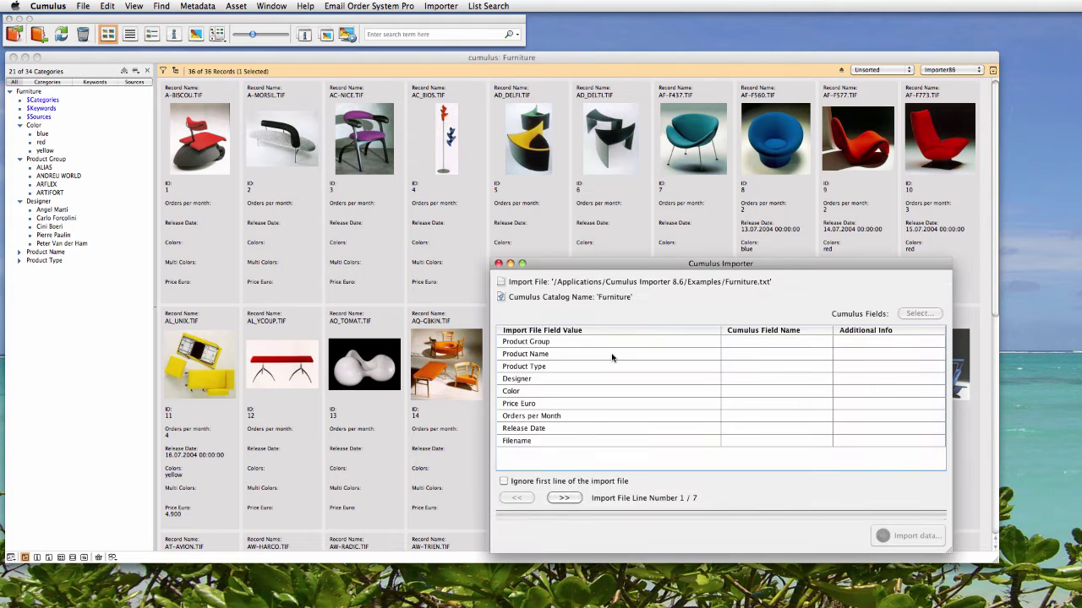
left_click_drag(627, 267, 433, 143)
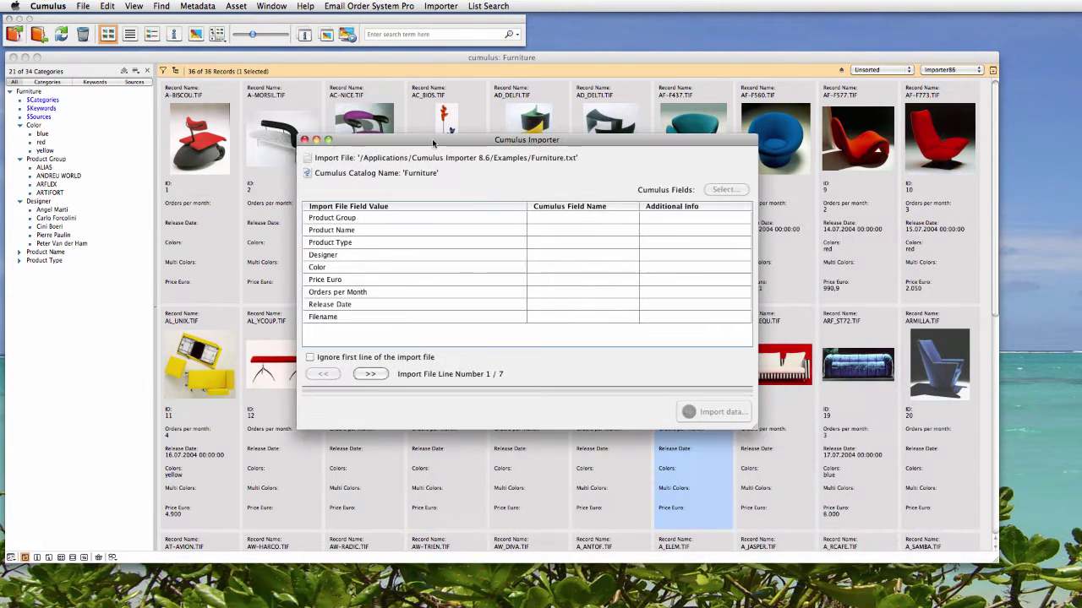
- Assign the Filename value to the Asset Name record field as the relation to the catalog records, with search condition "is"
left_click(501, 319)
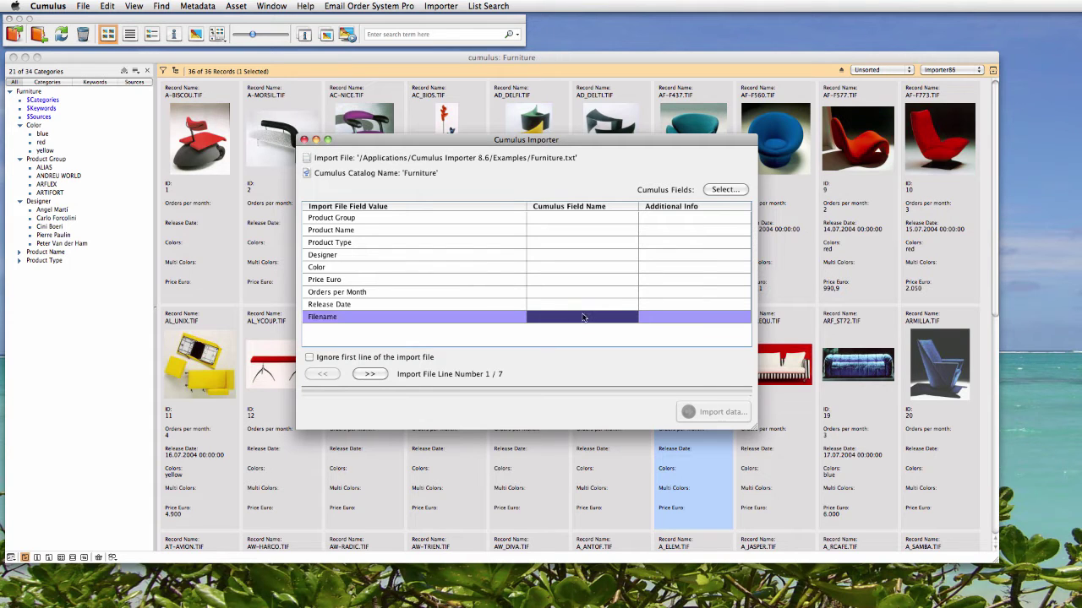
left_click(726, 191)
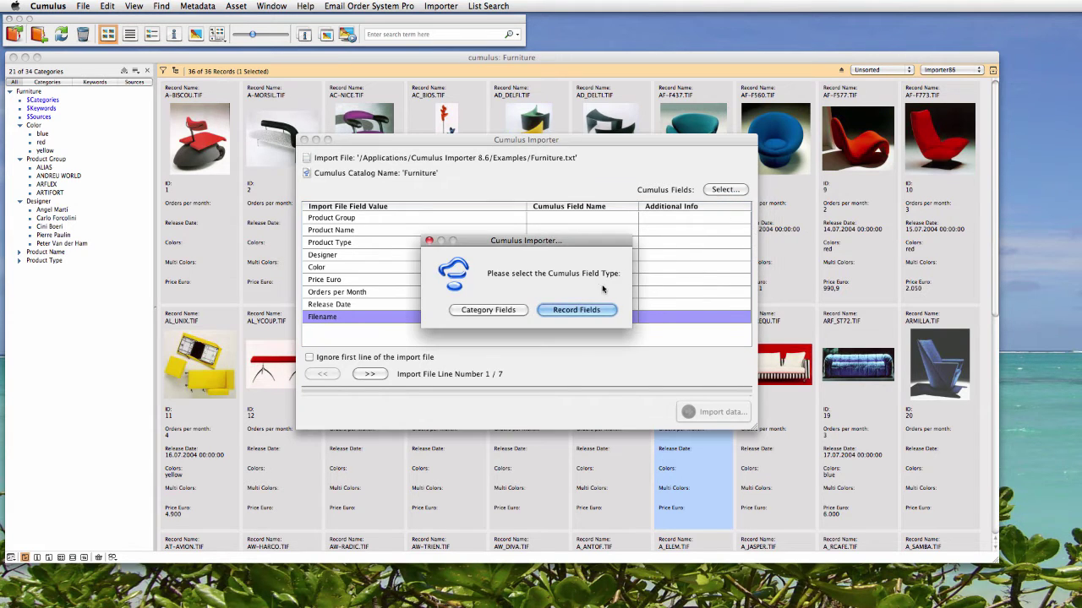
left_click(586, 311)
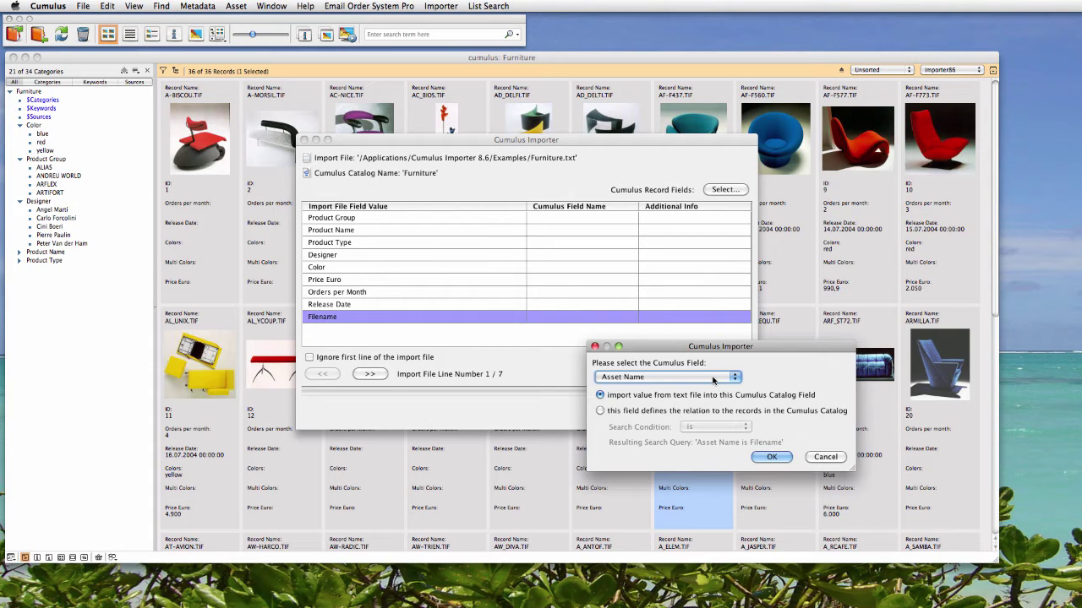
left_click(600, 411)
left_click(724, 429)
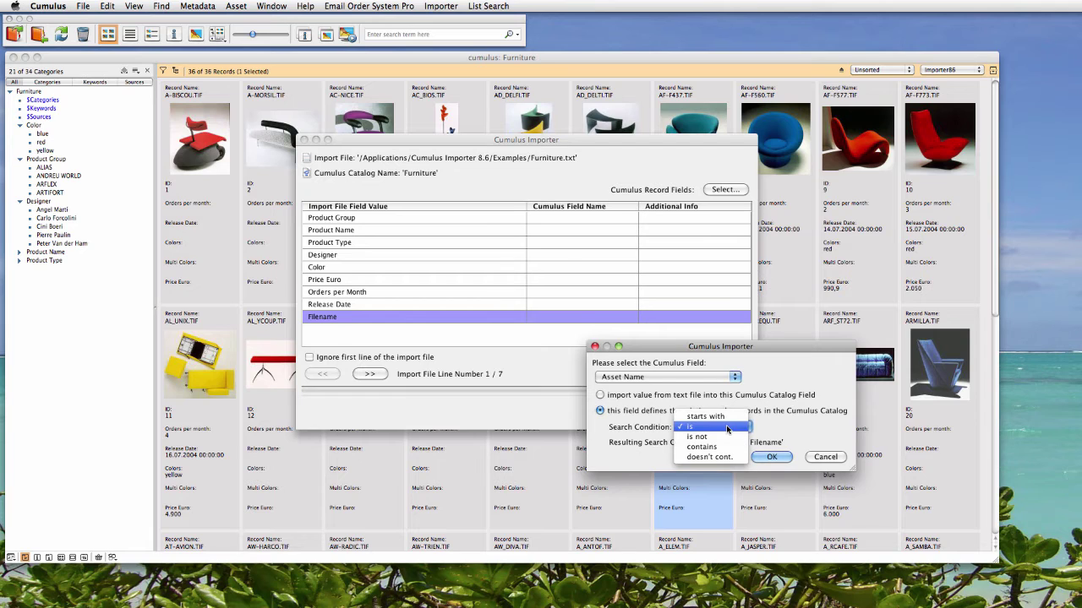
left_click(730, 431)
left_click(771, 456)
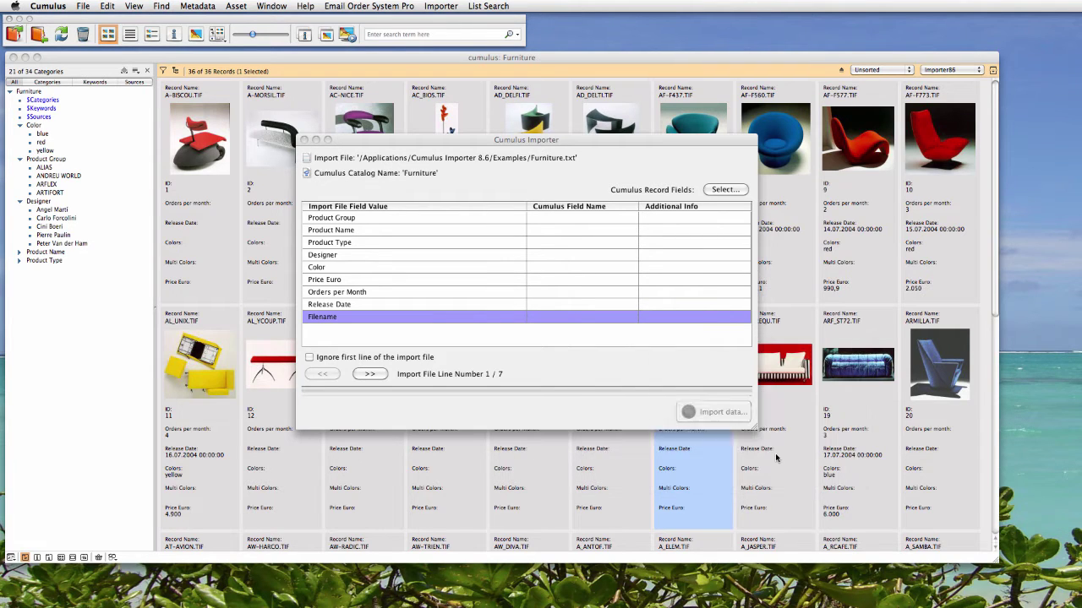
- Assign the Product Group, Product Name, Product Type and Designer values together to the Notes record field
left_click(412, 218)
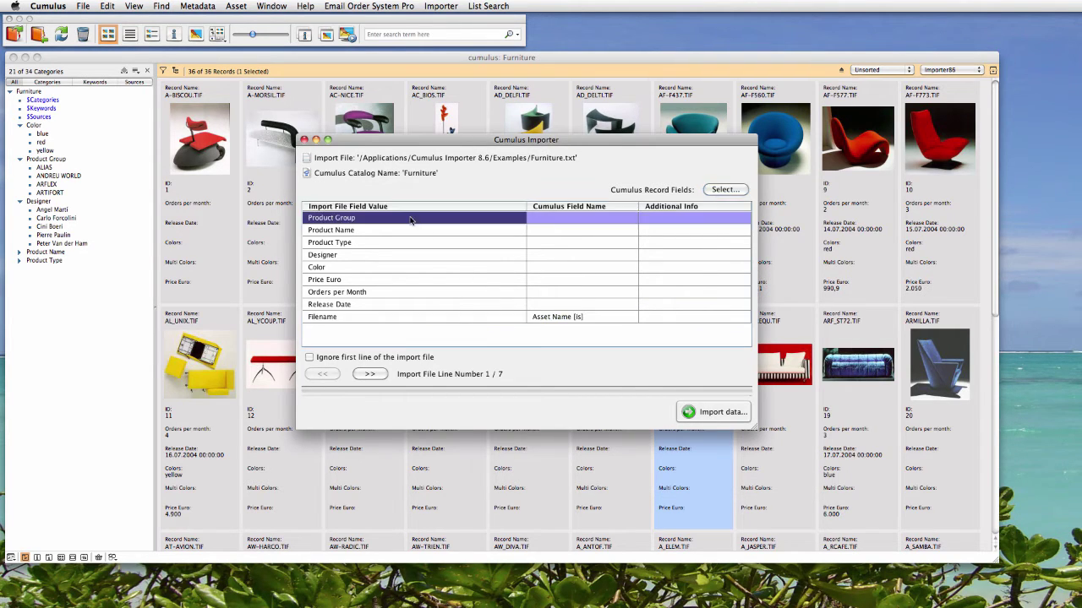
left_click(414, 255, "shift")
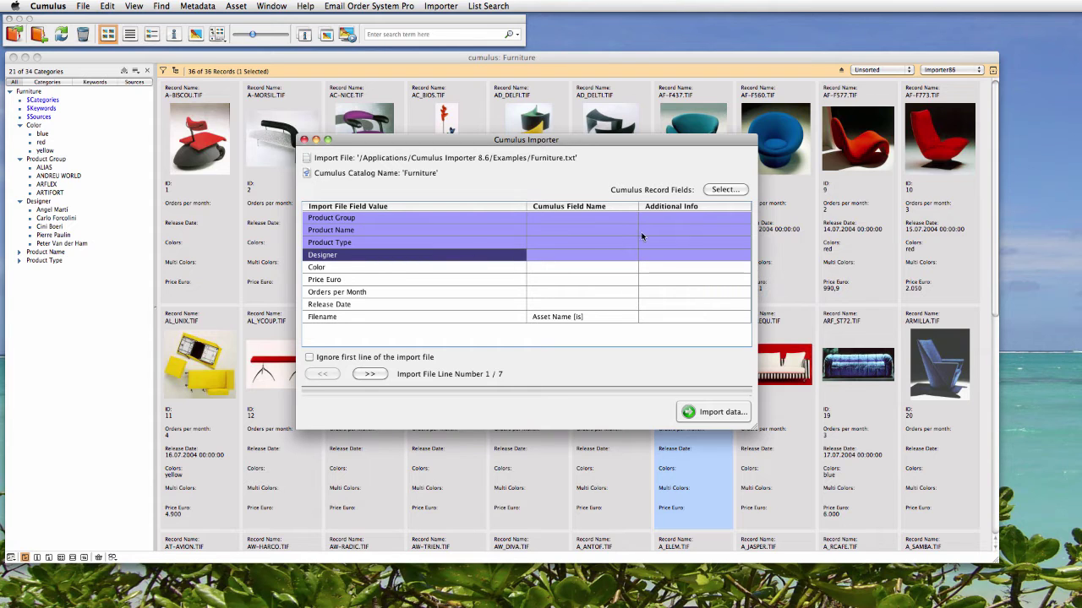
left_click(724, 190)
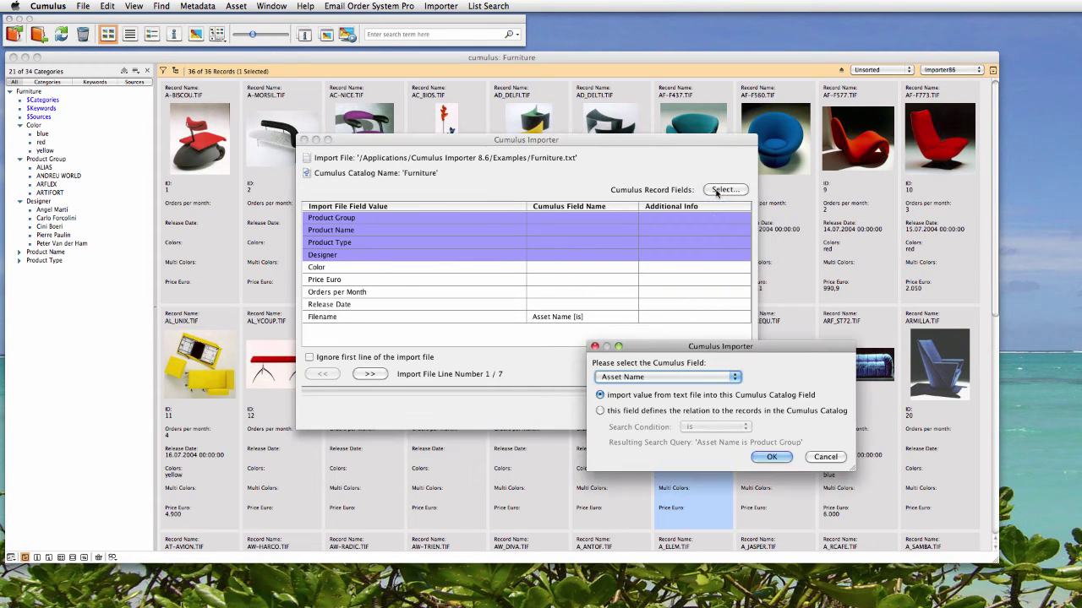
left_click(727, 378)
scroll(667, 423, "down", 5)
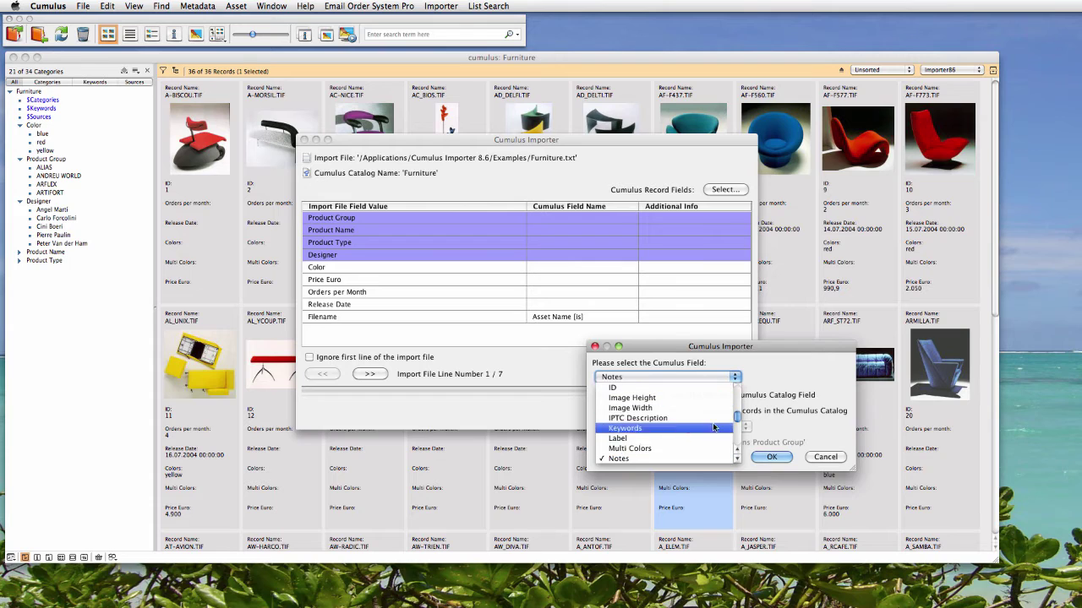
left_click(731, 459)
left_click(769, 458)
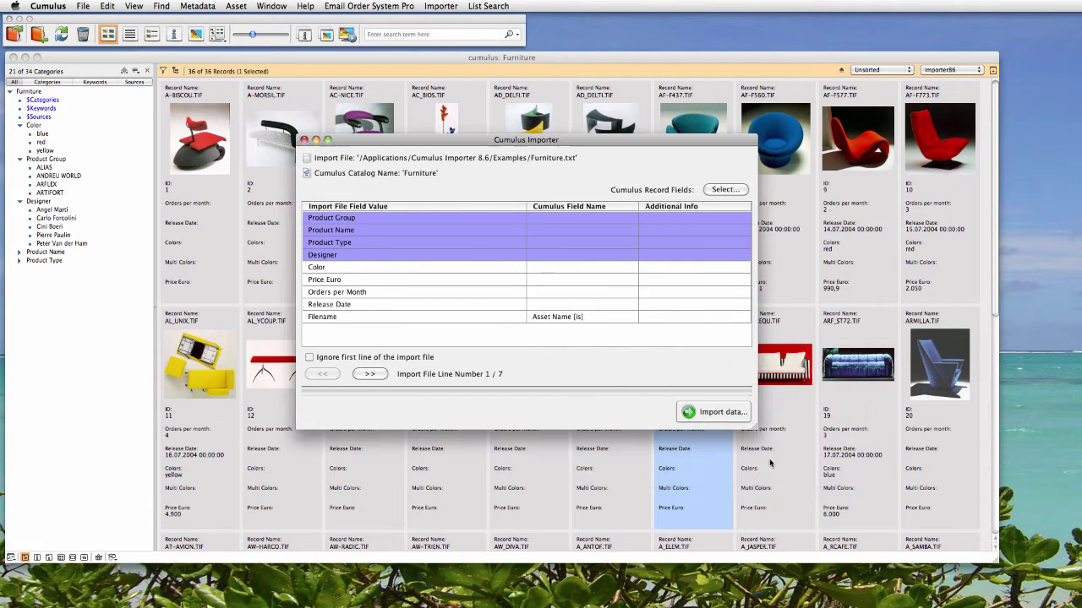
- Import the Furniture.txt data into the Furniture catalog, overwriting the existing Cumulus Importer Log.txt
left_click(723, 412)
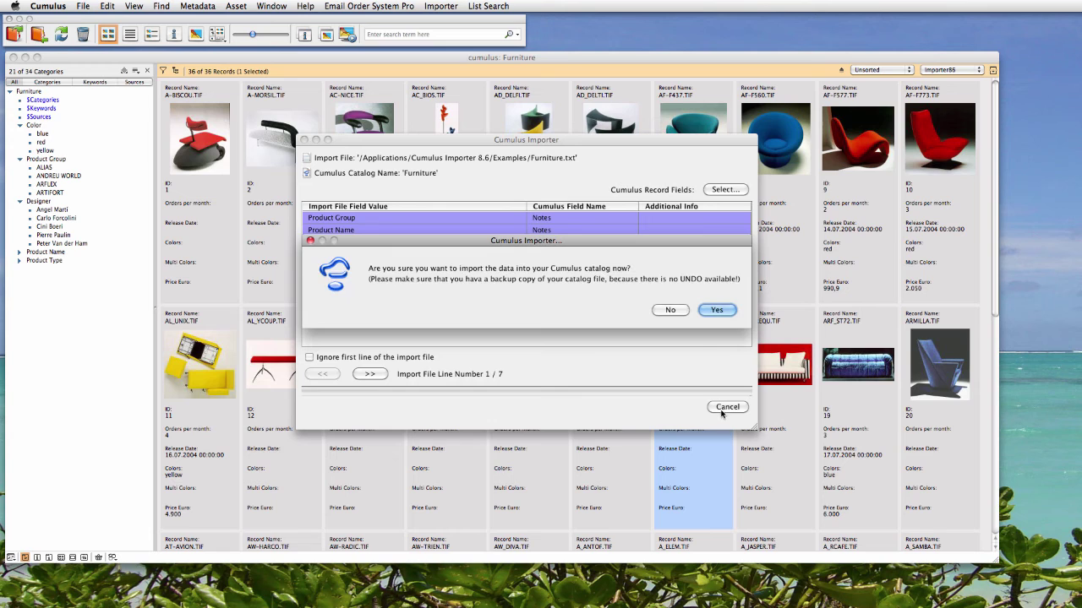
left_click(717, 311)
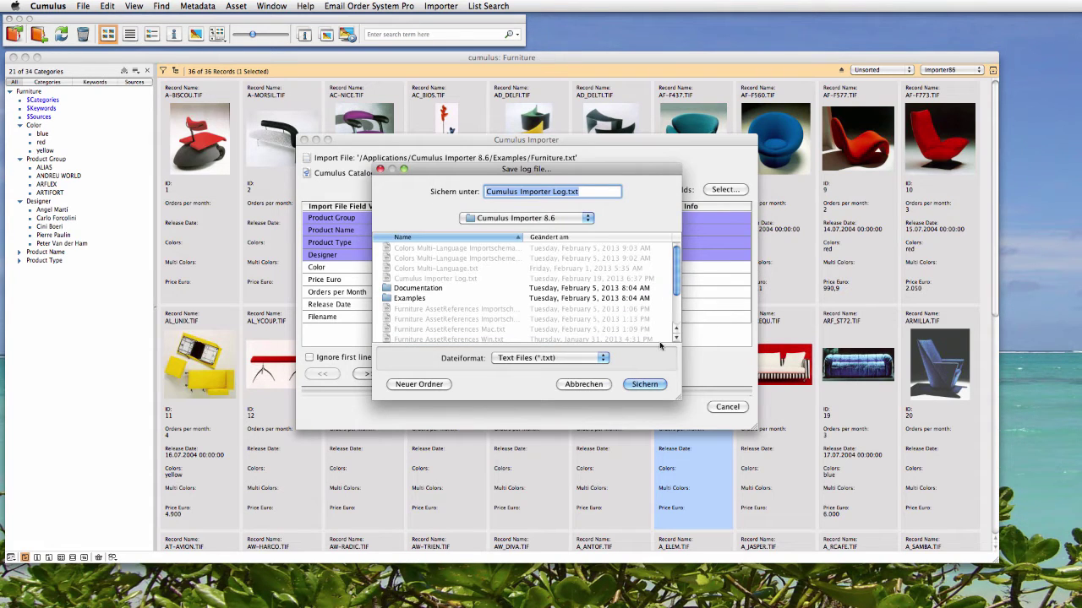
left_click(658, 386)
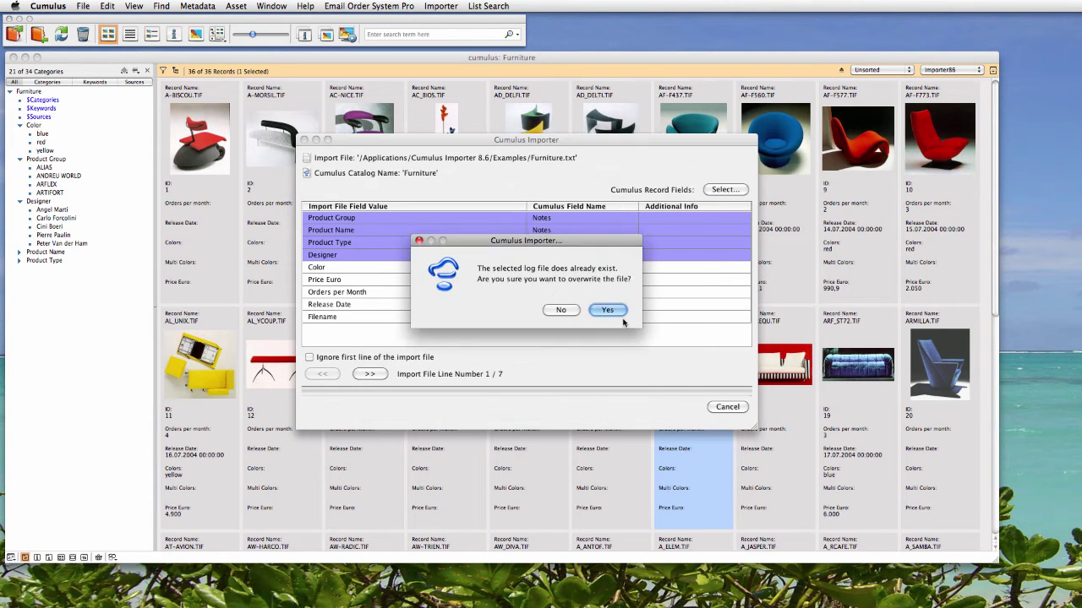
left_click(621, 313)
left_click(627, 312)
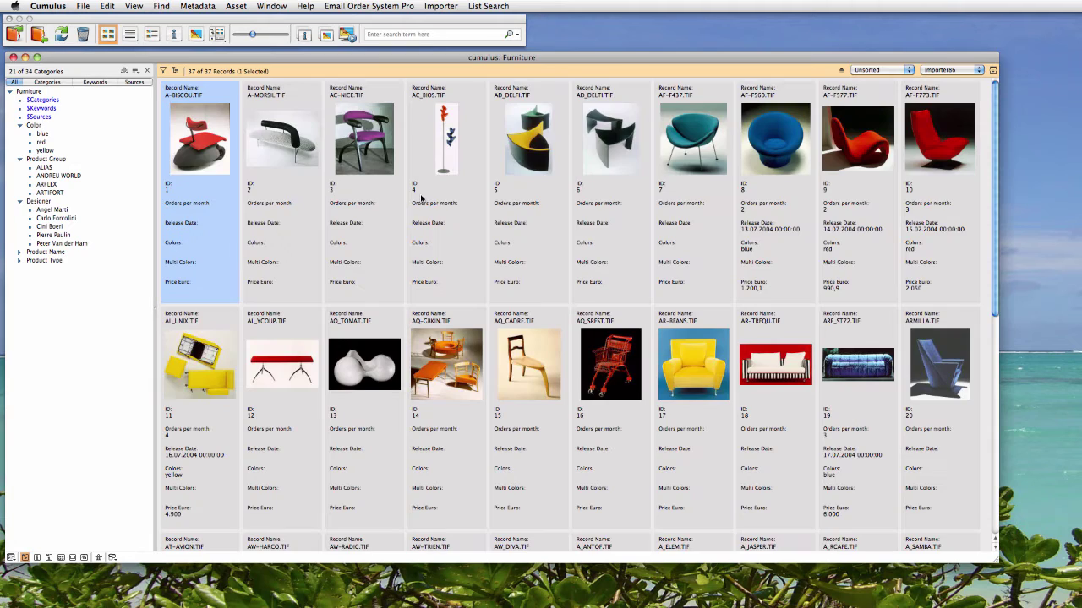
- Open the Importer preferences
left_click(440, 7)
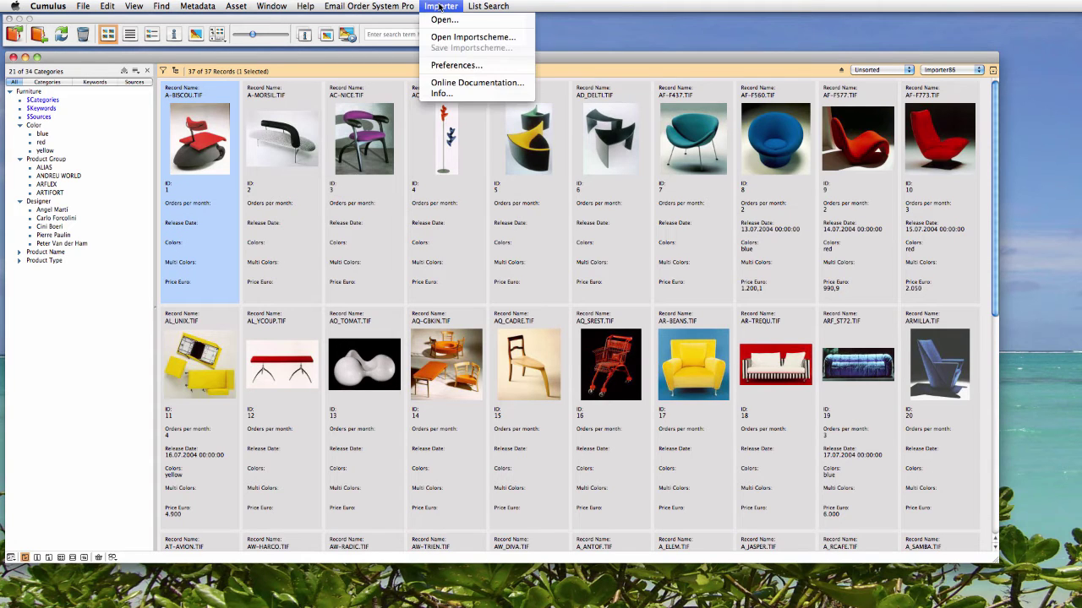
left_click(453, 66)
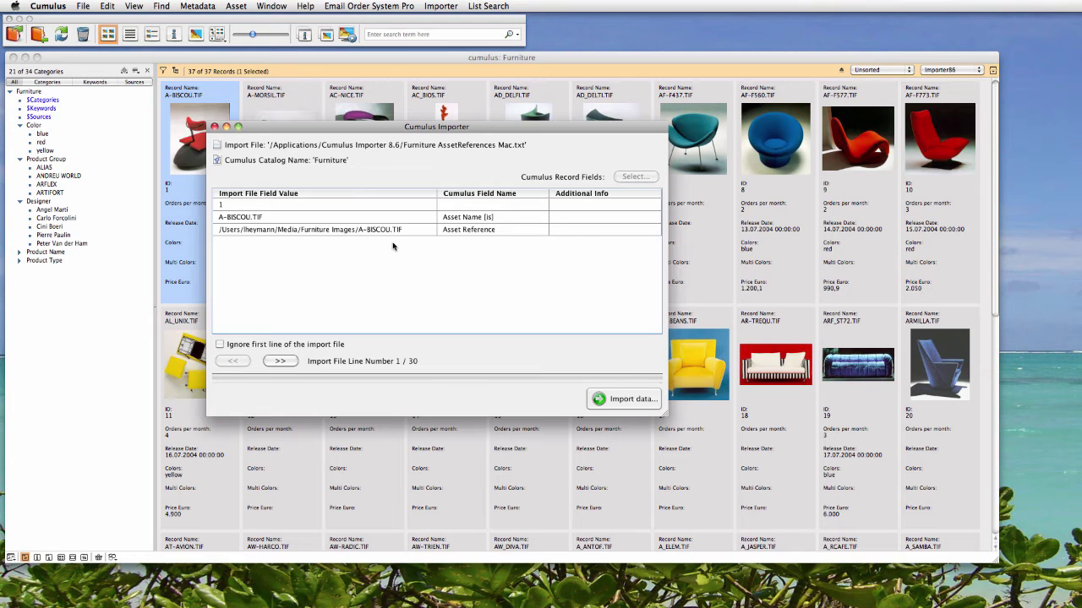
- Examine the asset reference paths in lines 1 to 7 of Furniture AssetReferences Mac.txt
left_click(392, 232)
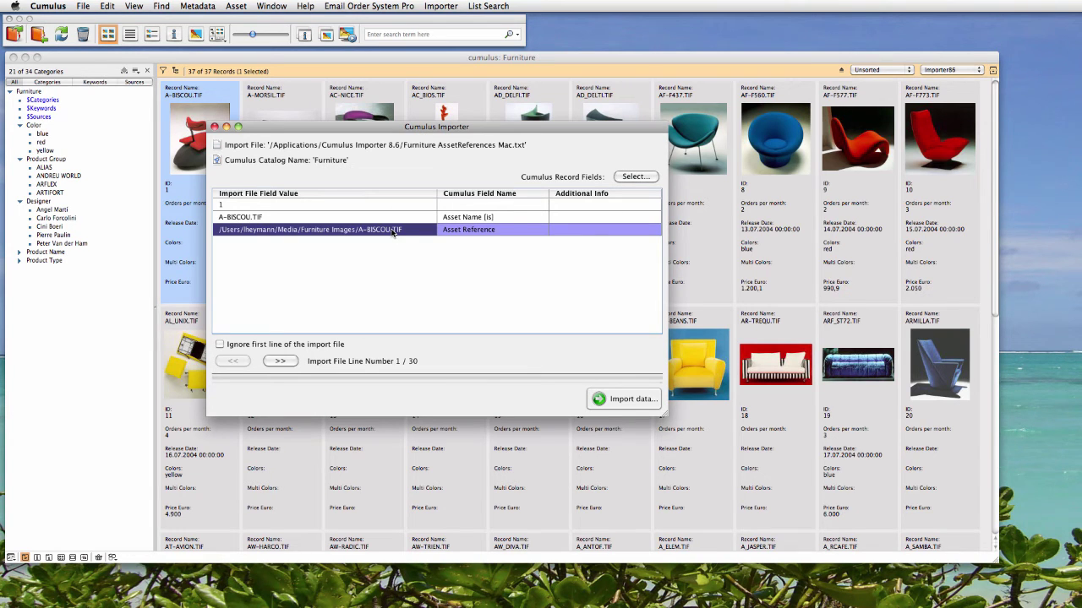
left_click(283, 362)
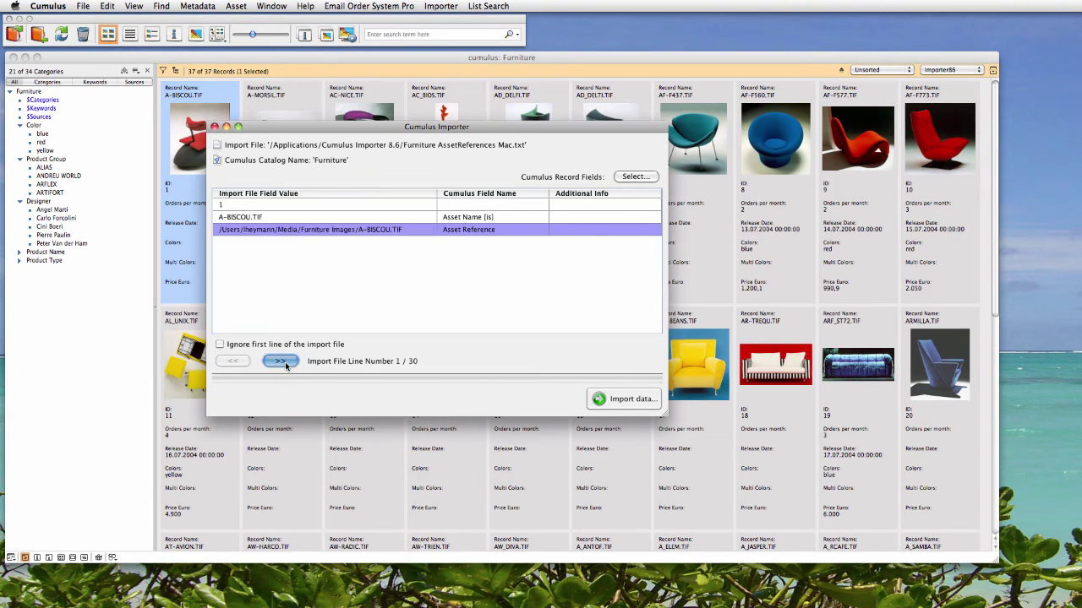
left_click(283, 362)
left_click(282, 361)
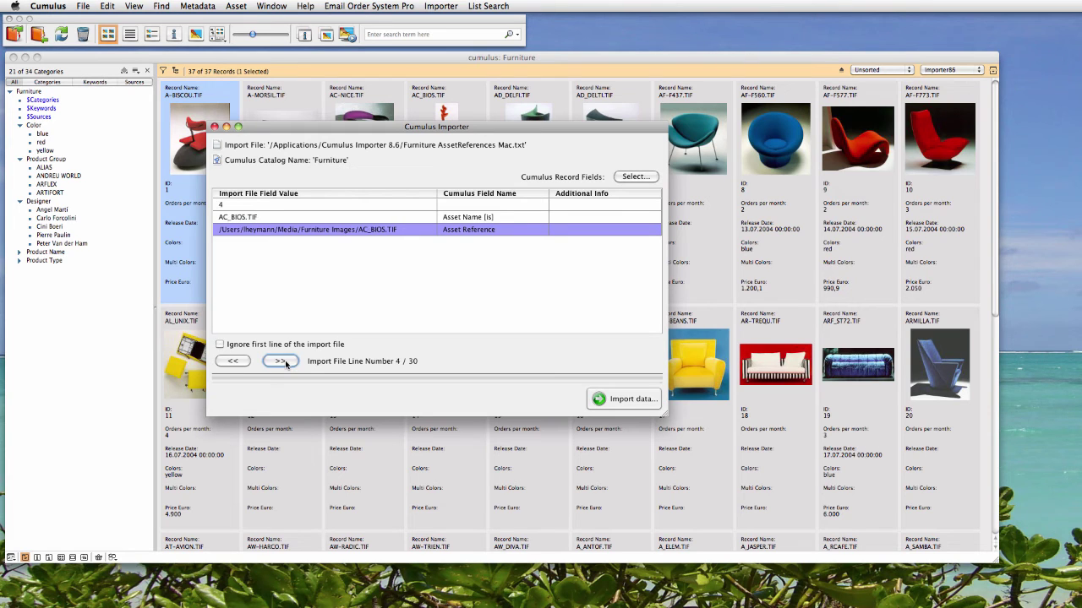
left_click(282, 362)
left_click(282, 362)
left_click(283, 362)
- Import the asset references into the Furniture catalog, replacing the existing Cumulus Importer Log.txt
left_click(625, 399)
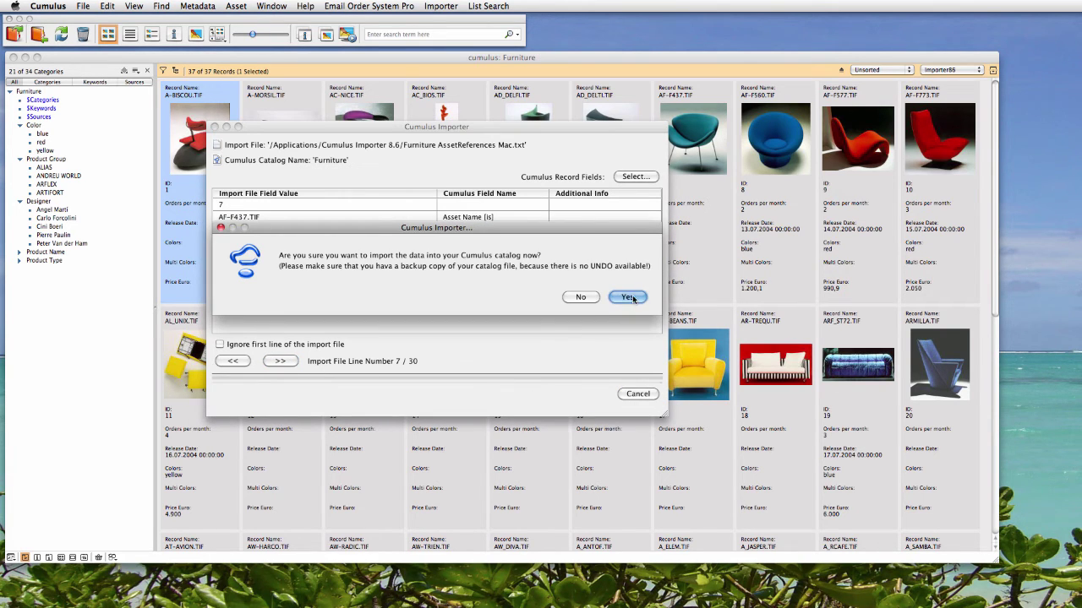
left_click(630, 297)
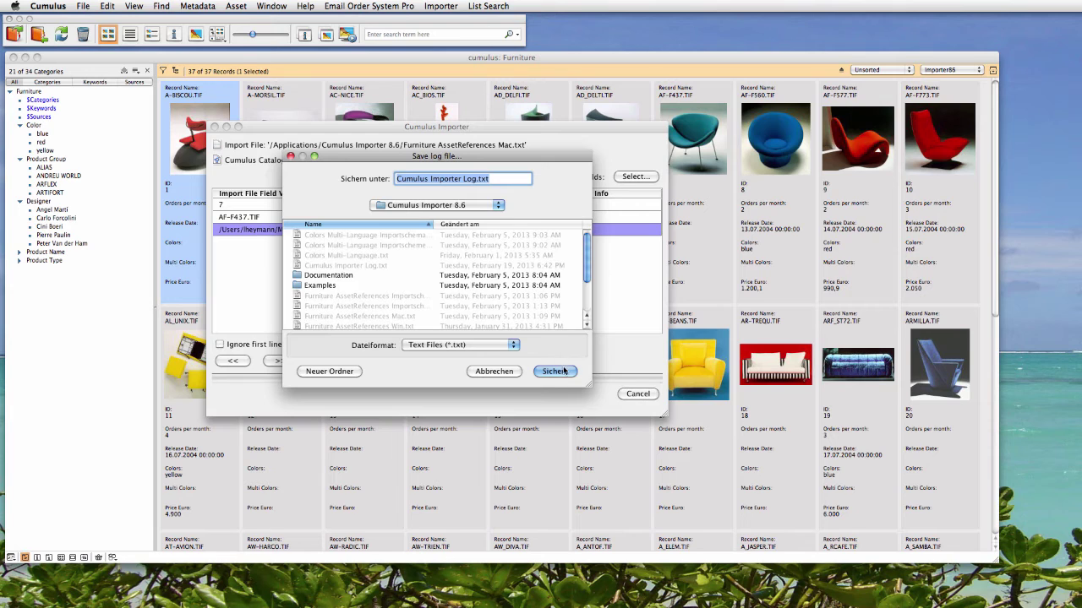
left_click(565, 371)
left_click(520, 297)
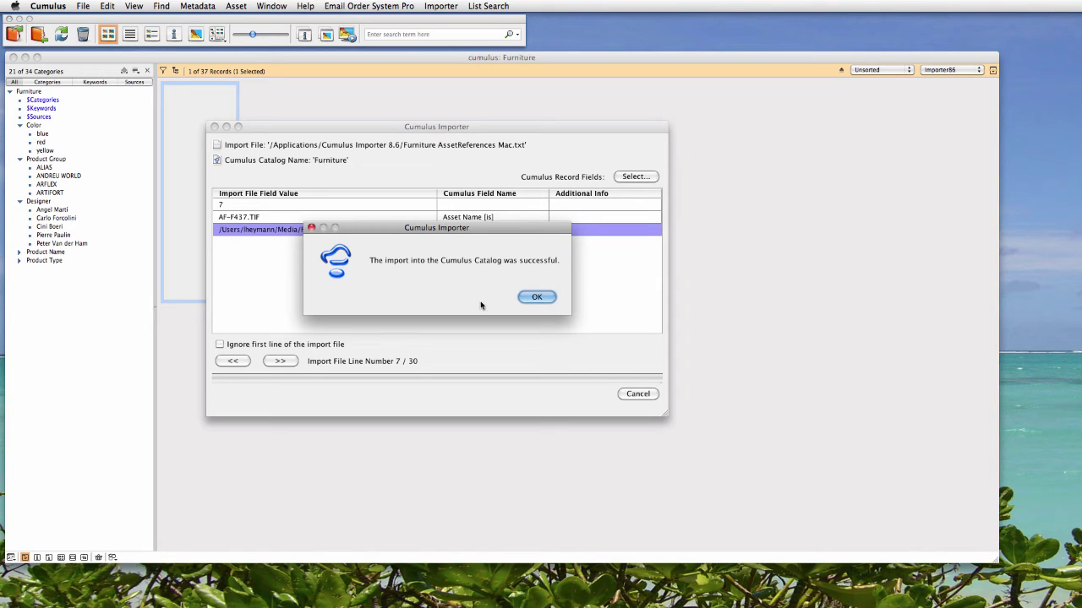
left_click(535, 298)
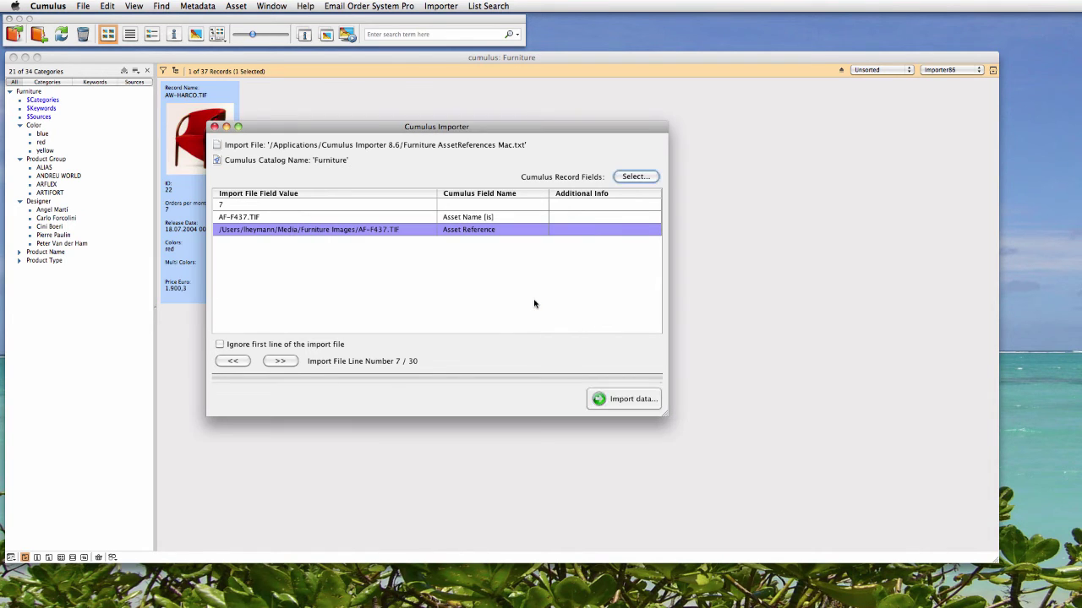